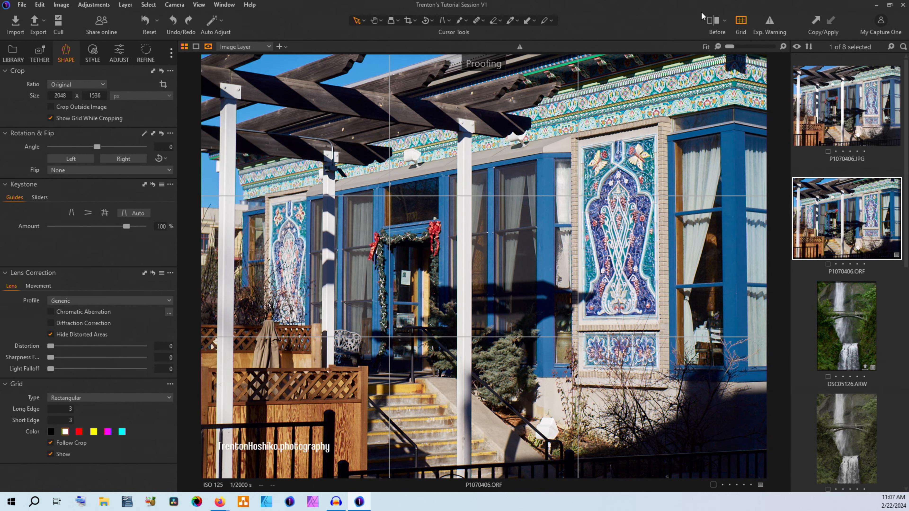
Compare P1070406.JPG with P1070406.ORF, ending on the raw file.
click(711, 21)
click(842, 109)
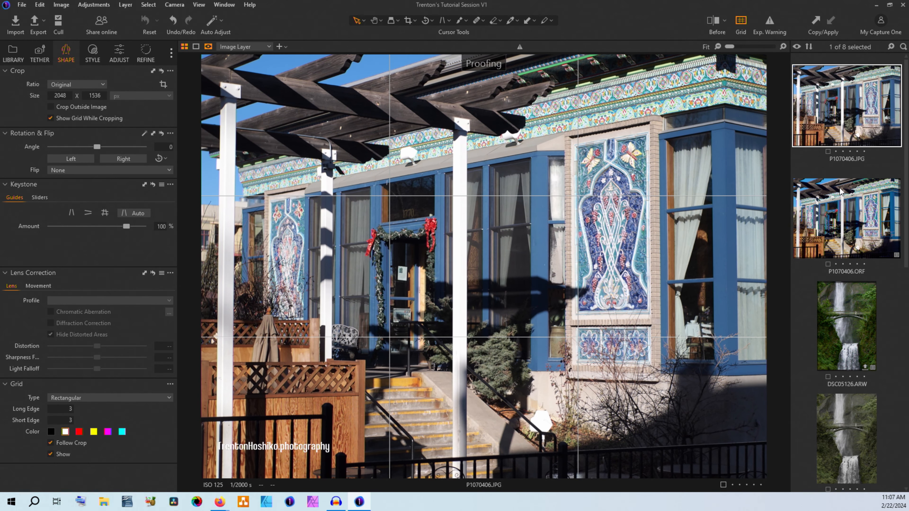
click(841, 230)
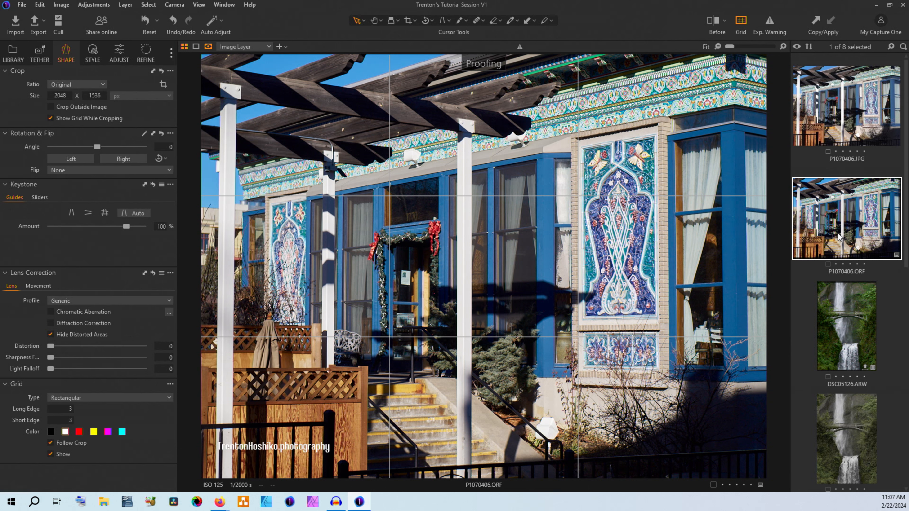
Send P1070406.ORF as a 16-bit uncompressed TIFF to DehancerLightroom.exe for editing and maximize the Dehancer window.
right_click(855, 222)
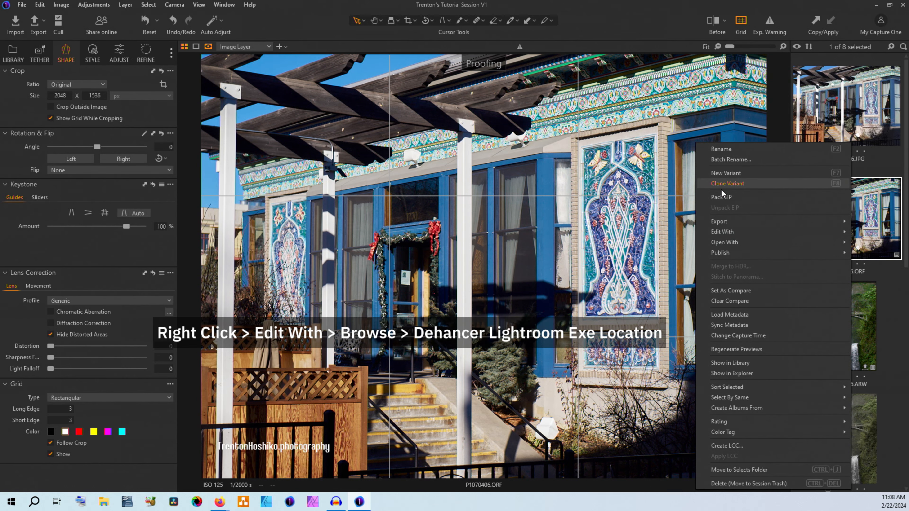
mouse_move(732, 234)
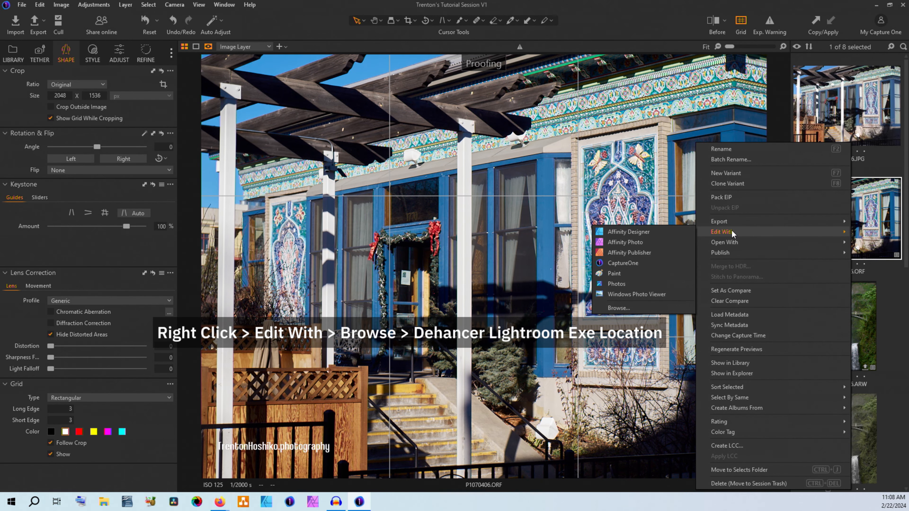
click(620, 313)
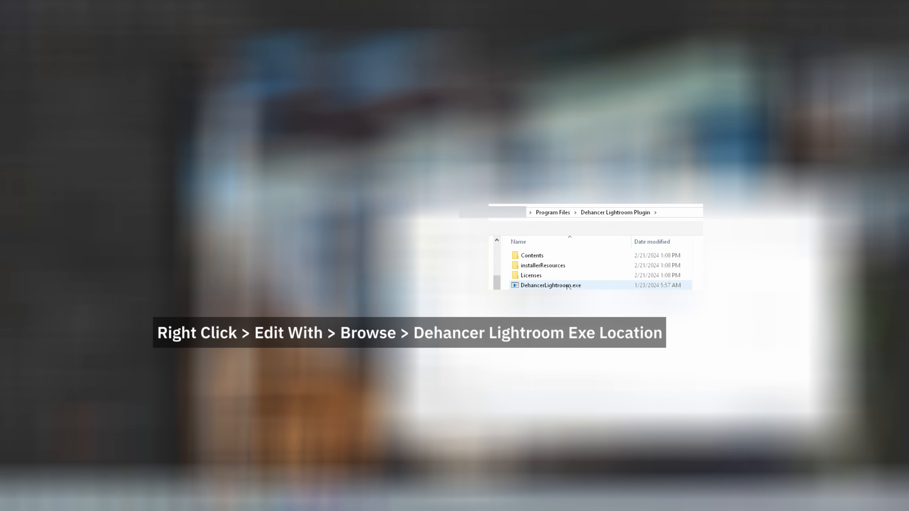
double_click(559, 285)
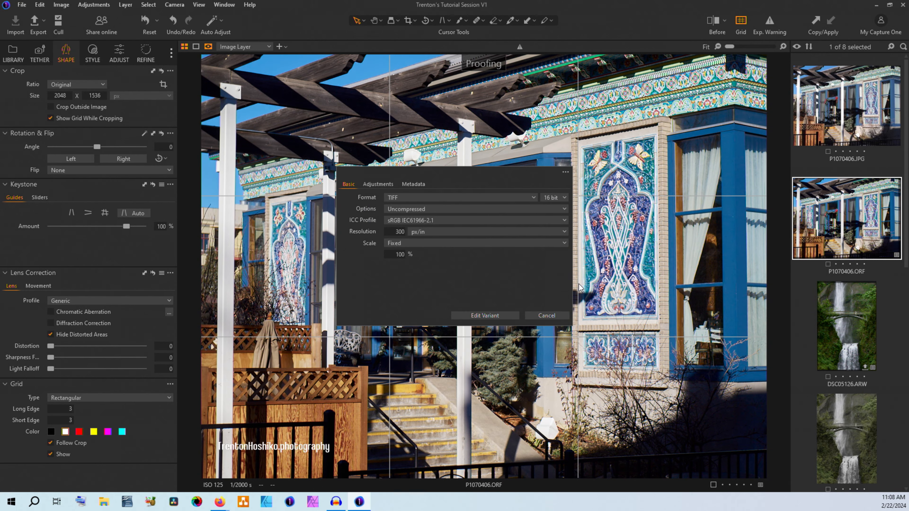
click(480, 316)
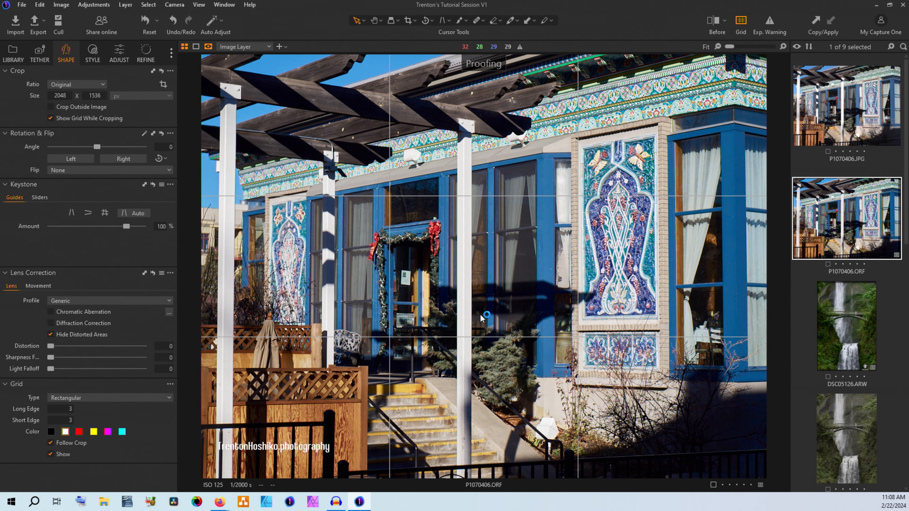
drag(841, 57, 301, 17)
double_click(301, 17)
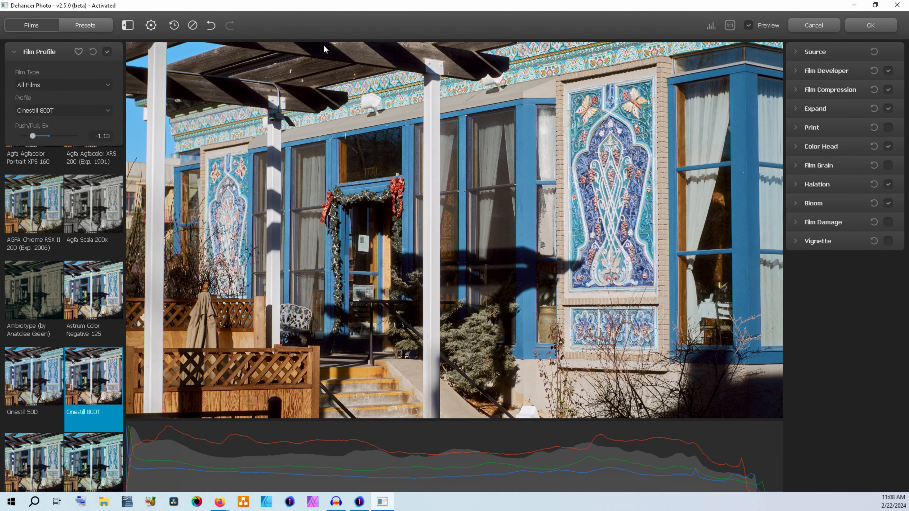
Reset all effects and apply the Kodak Vision3 500T + 2383 preset from the Dehancer Team presets.
click(193, 26)
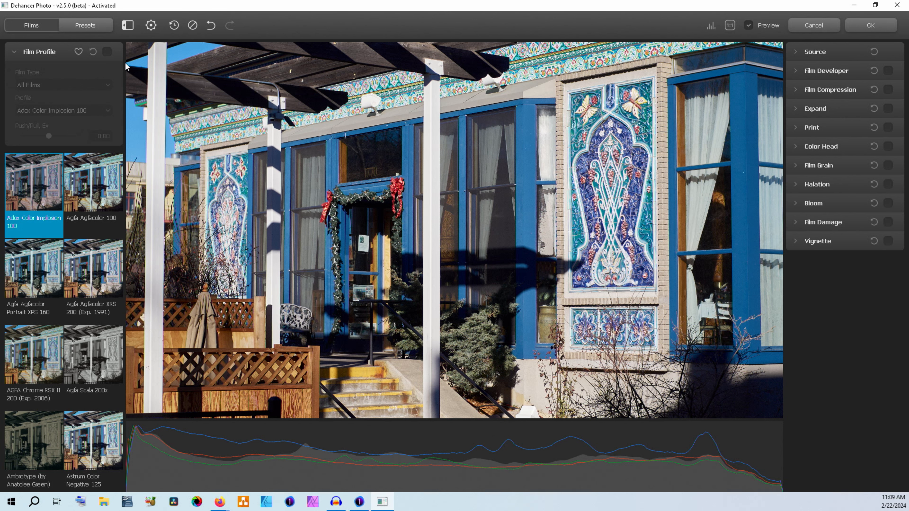
click(92, 26)
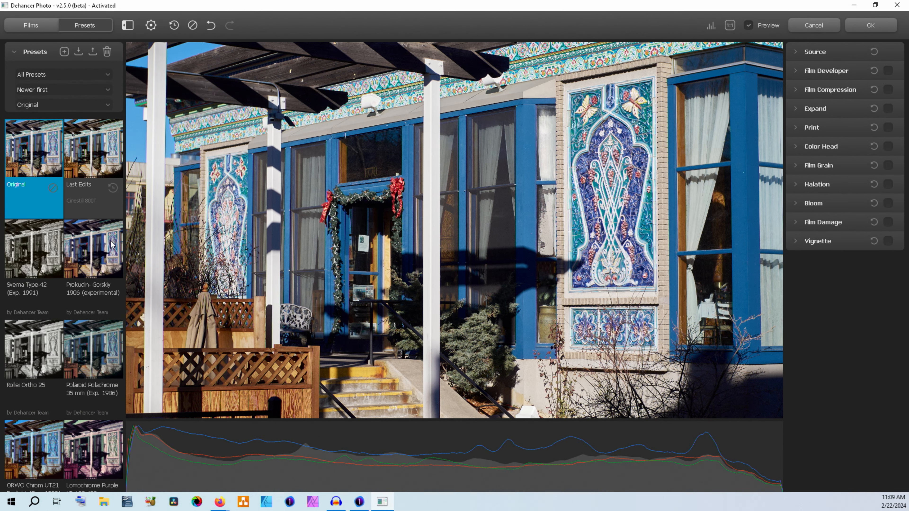
click(75, 104)
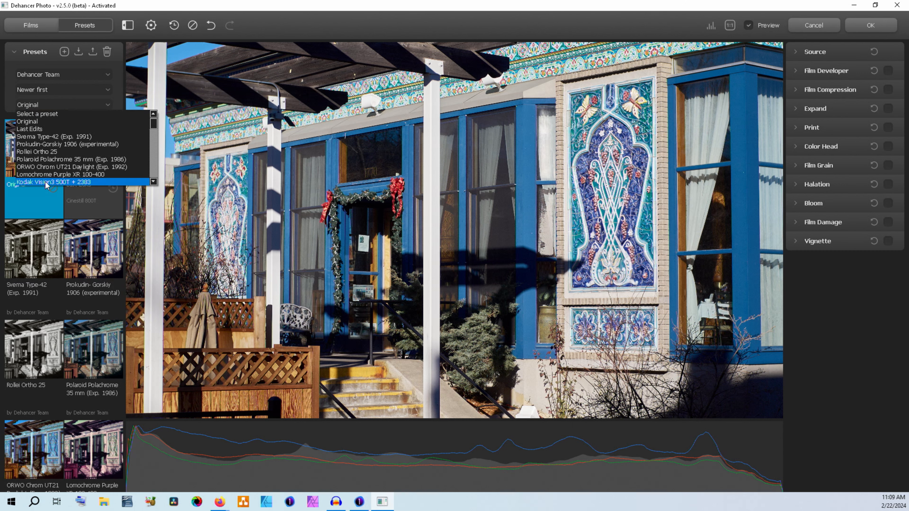
click(98, 181)
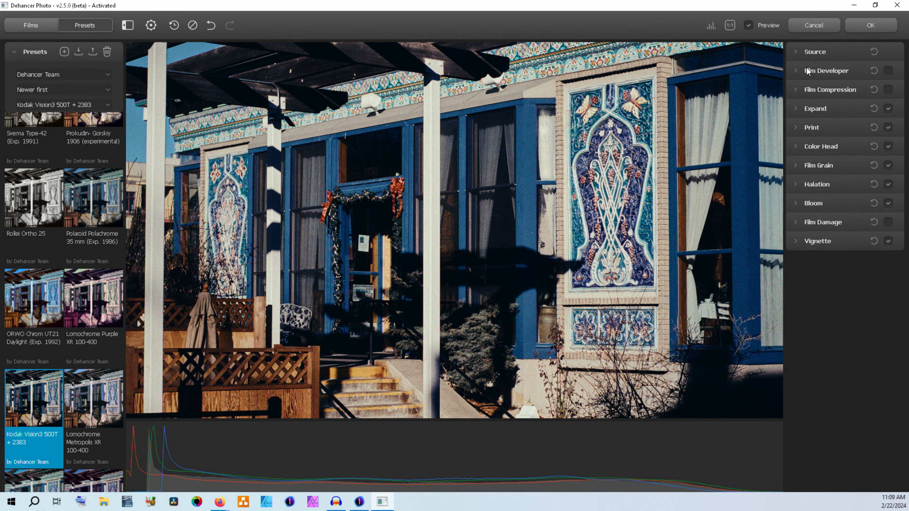
Examine the Print settings used by the applied preset.
click(807, 129)
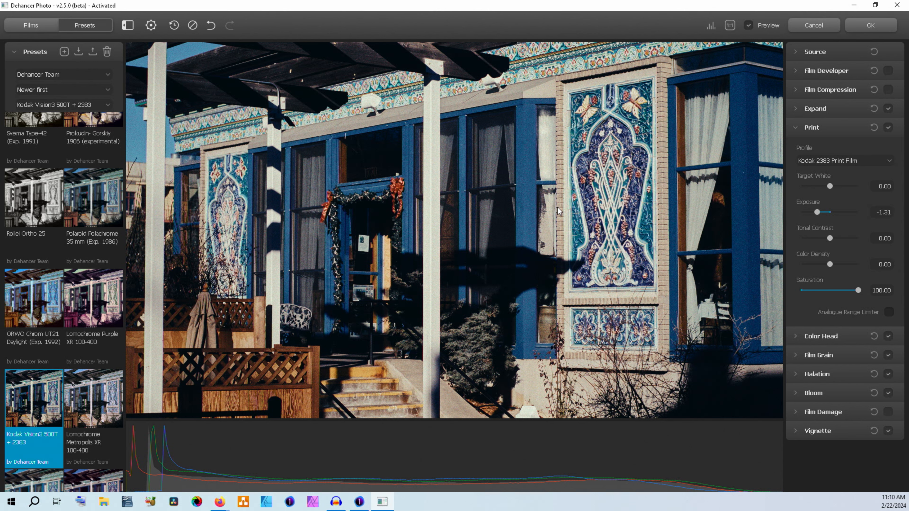
click(795, 129)
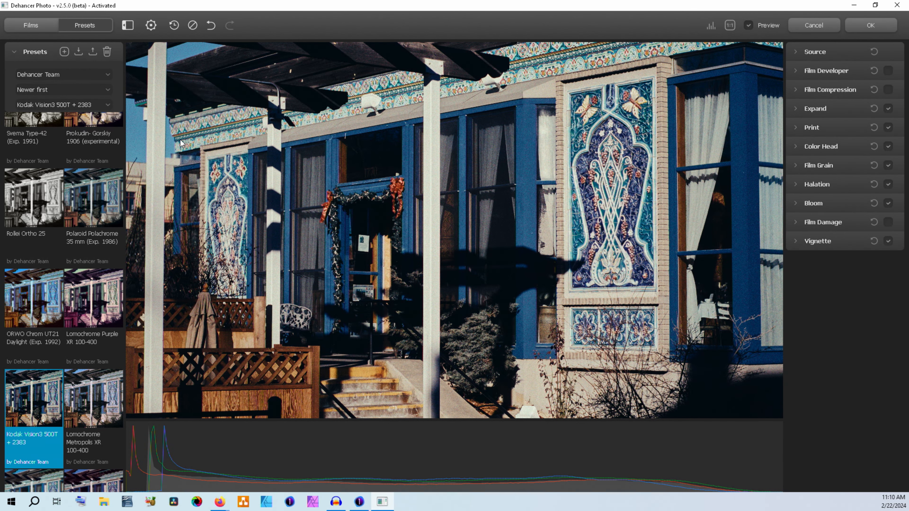
Set the preset filter to All Presets and apply Polaroid Polachrome 35 mm (Exp. 1986).
click(40, 74)
click(51, 83)
click(58, 74)
click(62, 91)
click(79, 230)
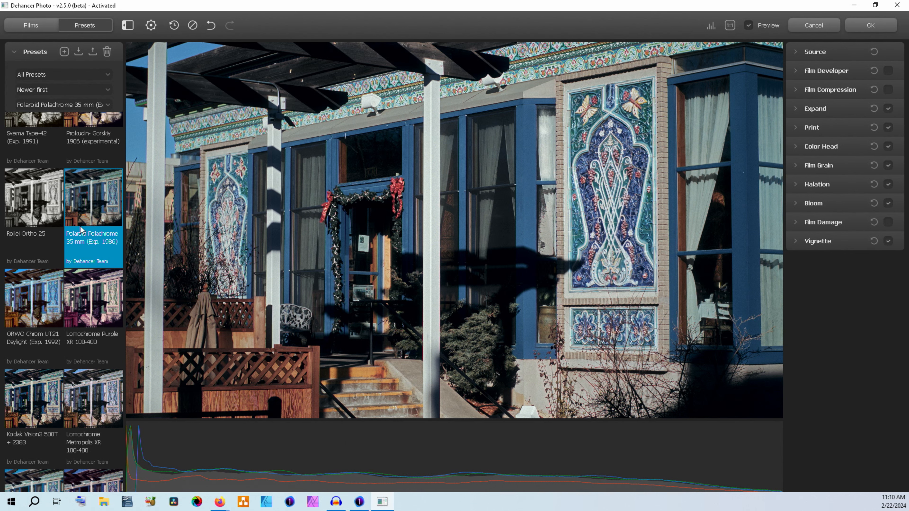
Preview the presets one after another from Polaroid Polachrome on to Fujifilm Instax + 2383.
key(Right)
key(Right)
key(Right)
key(Right)
key(Right)
key(Right)
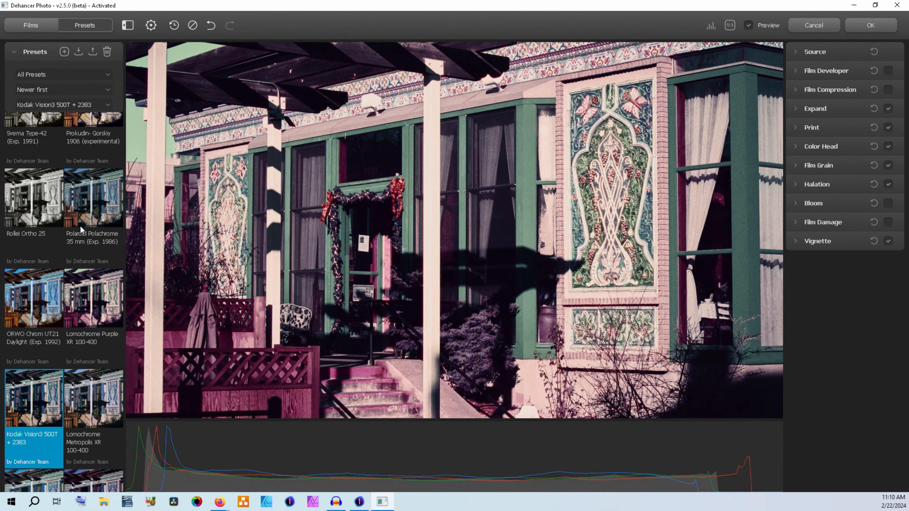
key(Right)
key(Right)
key(Right)
key(Right)
key(Right)
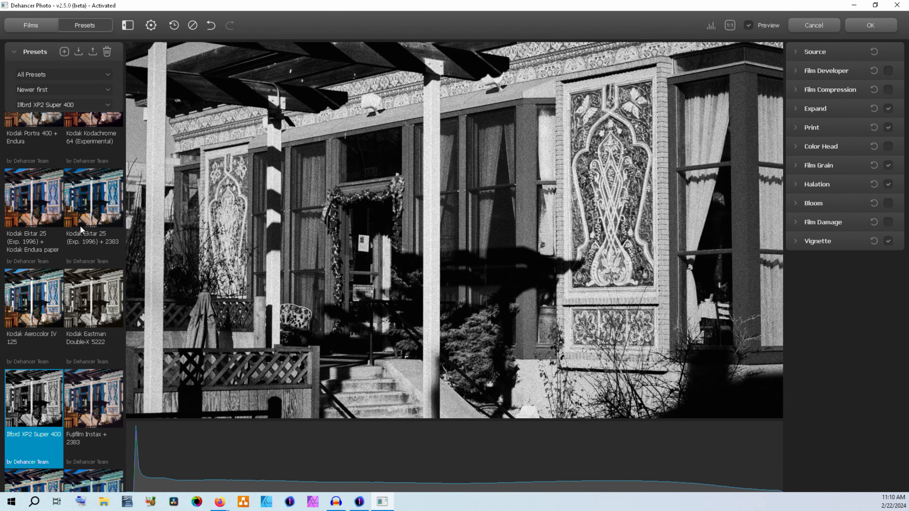
key(Right)
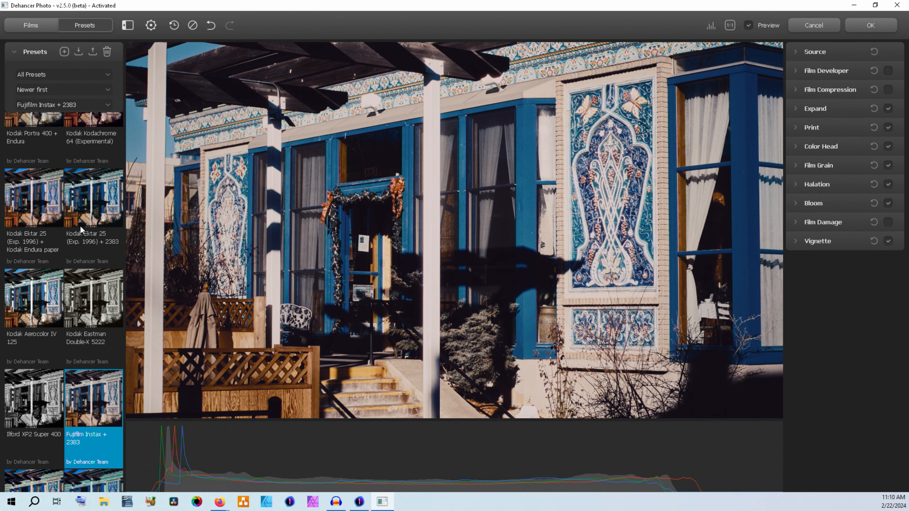
Go back to the Kodak Kodachrome 64 (Experimental) preset and on to Kodak Ektar 25 (Exp. 1996) + 2383.
key(Up)
key(Up)
key(Up)
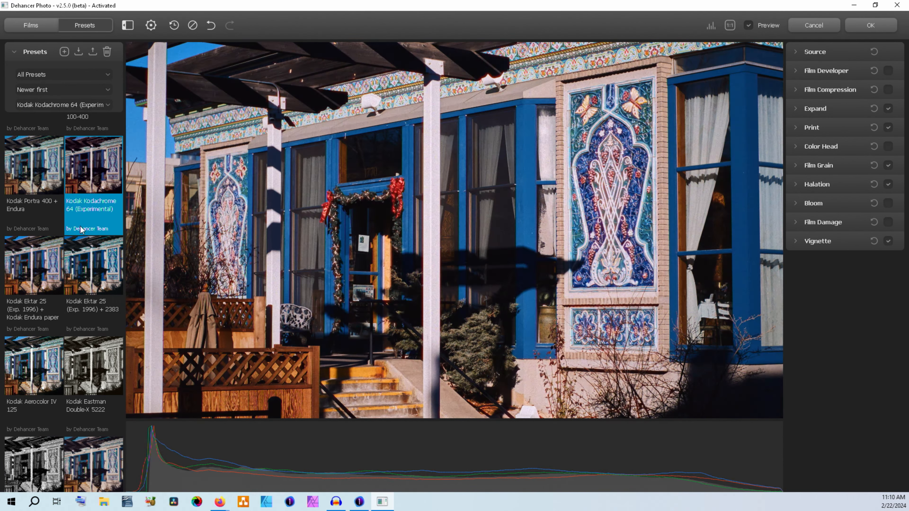
key(Right)
key(Right)
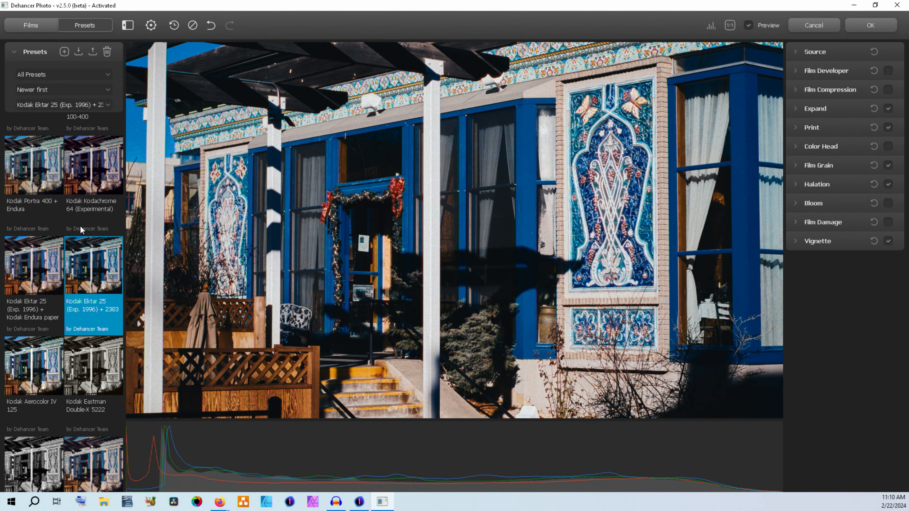
Step back through the earlier presets and apply the black-and-white Rollei Ortho 25 preset.
key(Up)
key(Up)
key(Up)
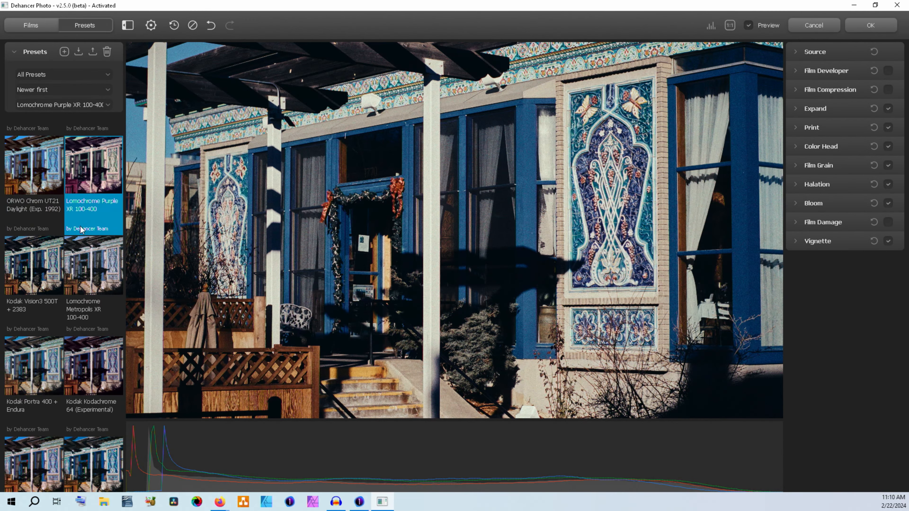
key(Left)
key(Left)
key(Left)
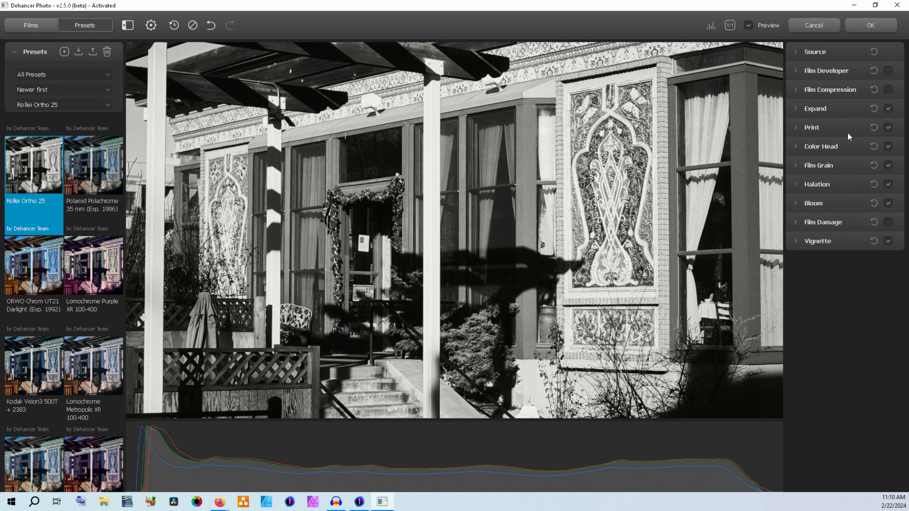
Enable Film Compression with Impact at 63.33, White Point at 62.83 and Tonal Range at 0.
click(799, 90)
click(888, 90)
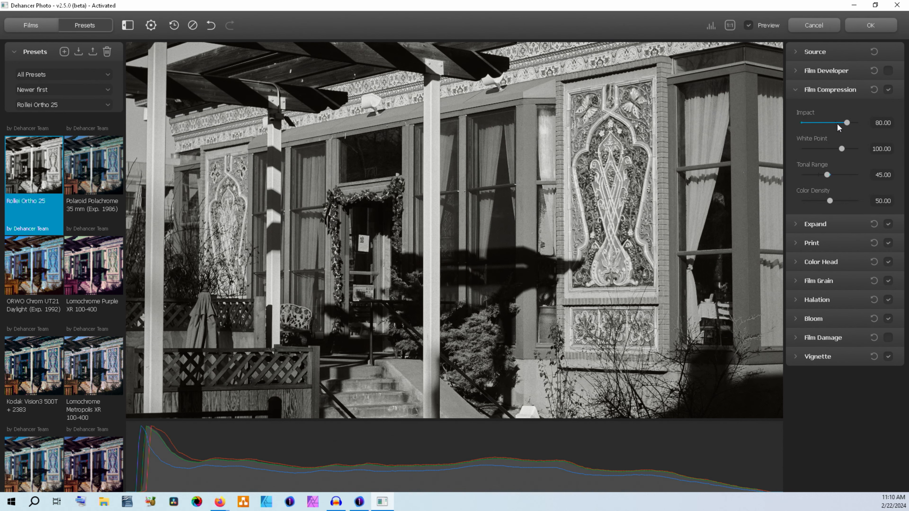
drag(846, 123, 812, 148)
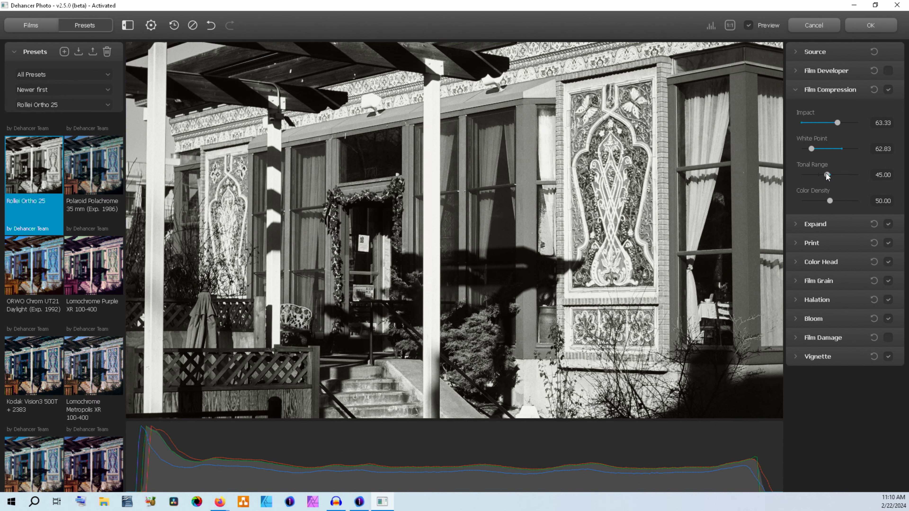
drag(846, 174, 799, 174)
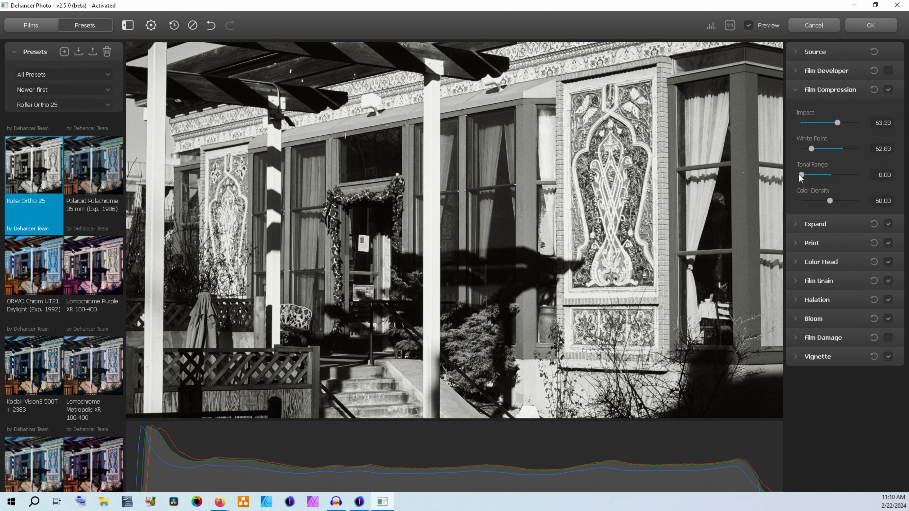
click(830, 202)
click(806, 90)
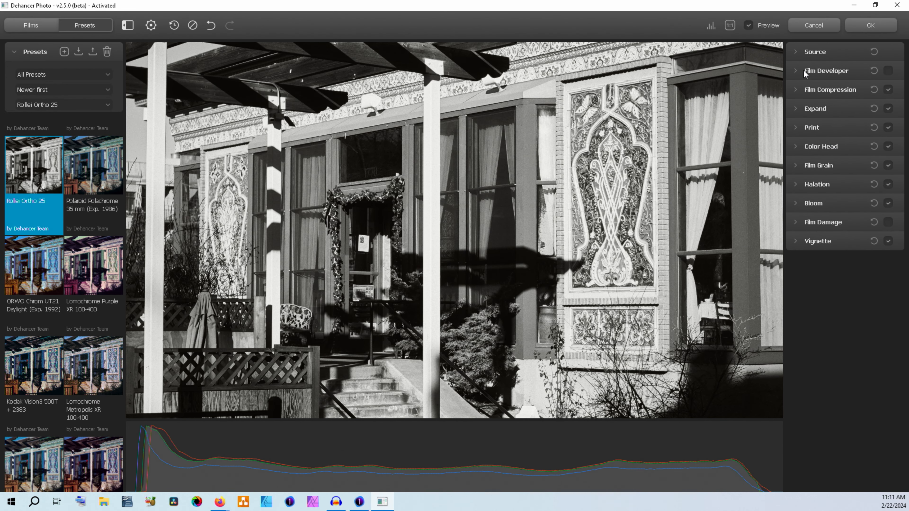
Enable Film Developer with Contrast Boost at 38.33 and Gamma Correction at 7.50.
click(803, 71)
click(889, 71)
drag(831, 105, 835, 134)
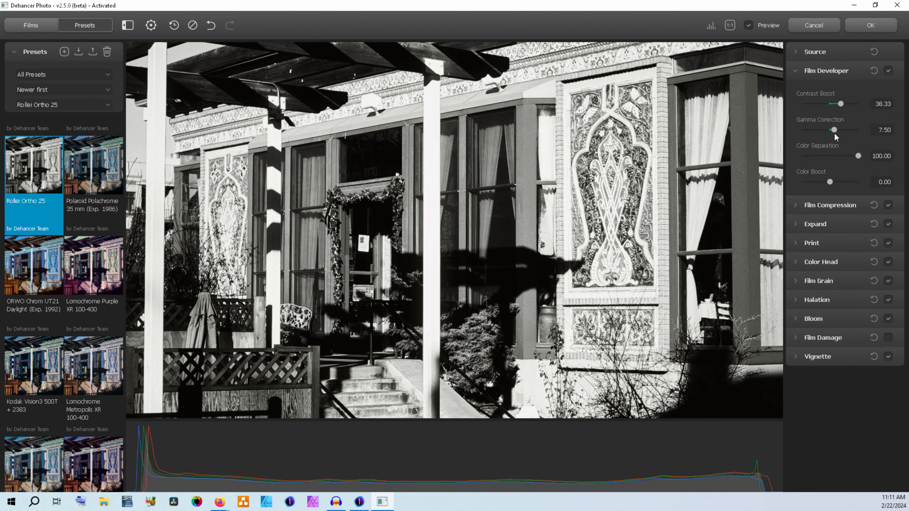
click(799, 74)
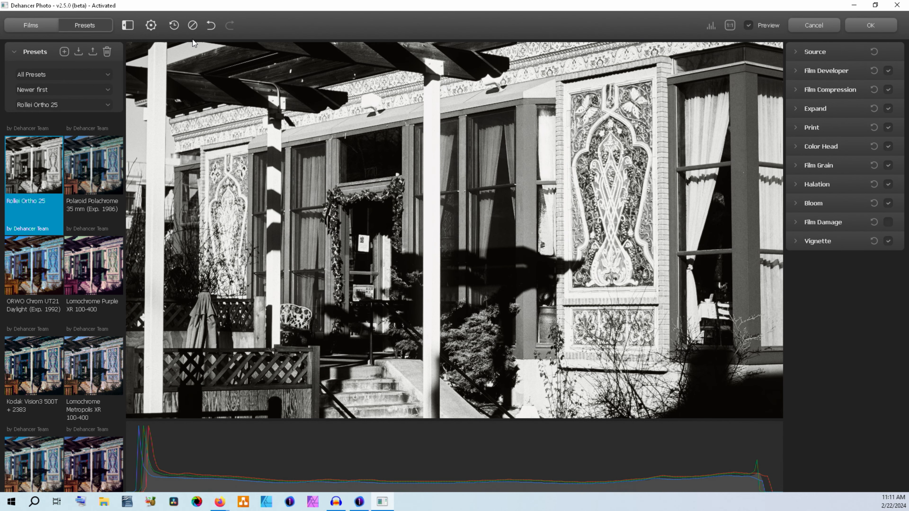
Reset the image to its original look and restore the Last Edits preset with Cinestill 800T.
click(191, 26)
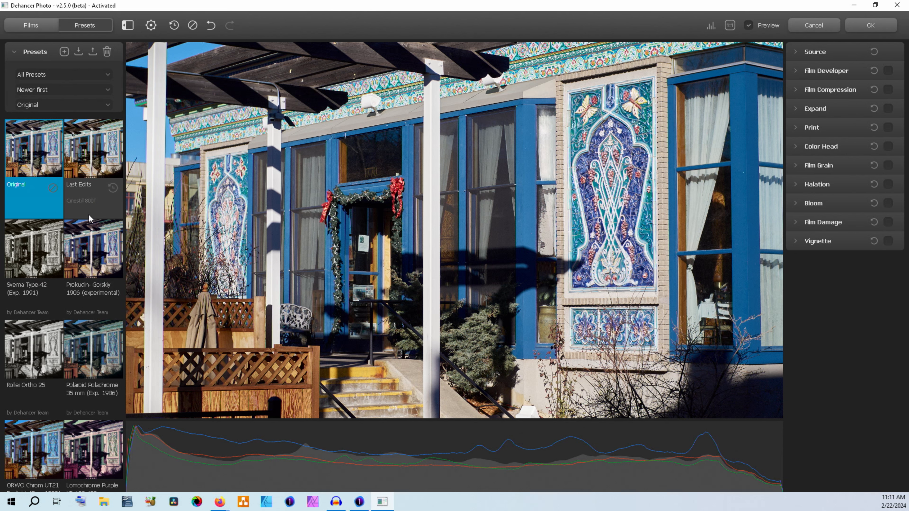
click(89, 155)
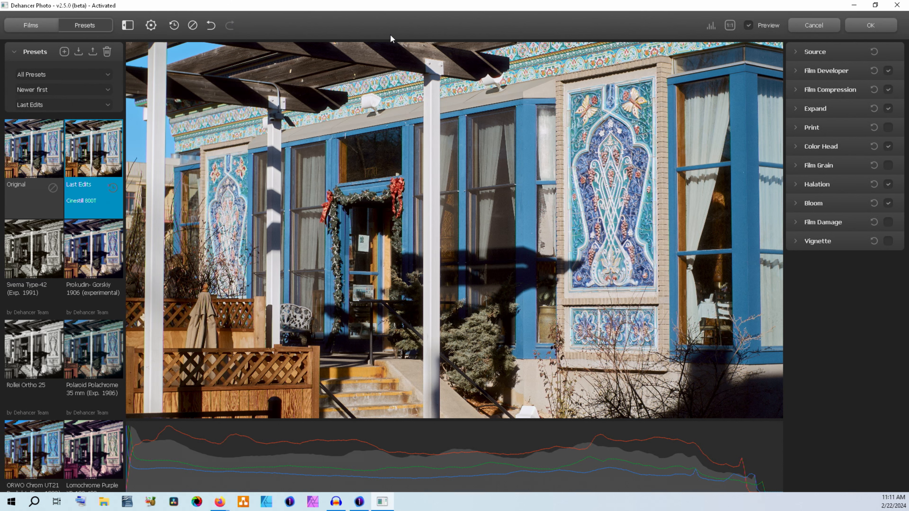
Inspect the photo at 1:1 and return to the fitted view, then toggle the histogram off and back on.
click(726, 25)
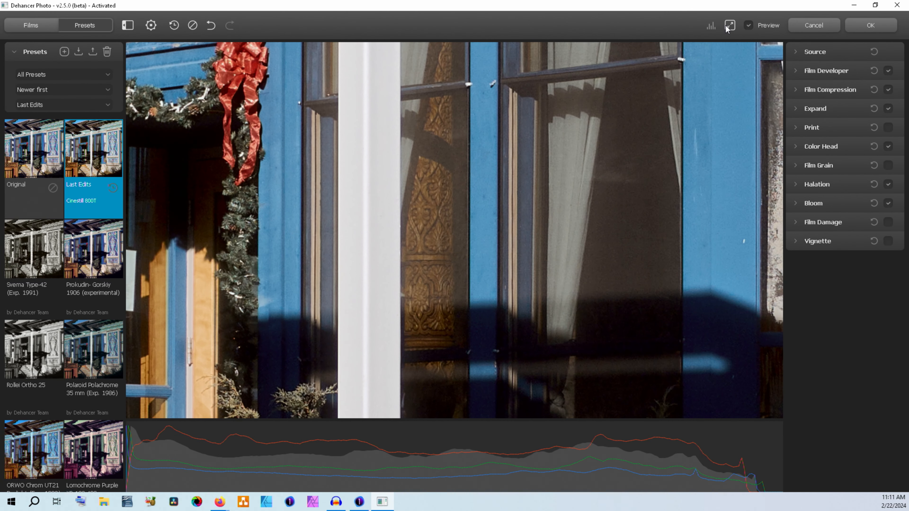
click(730, 25)
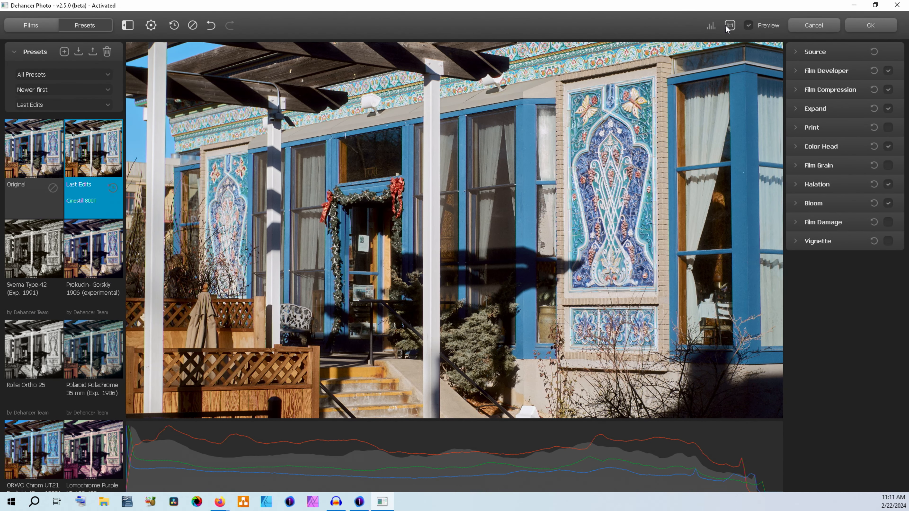
click(710, 27)
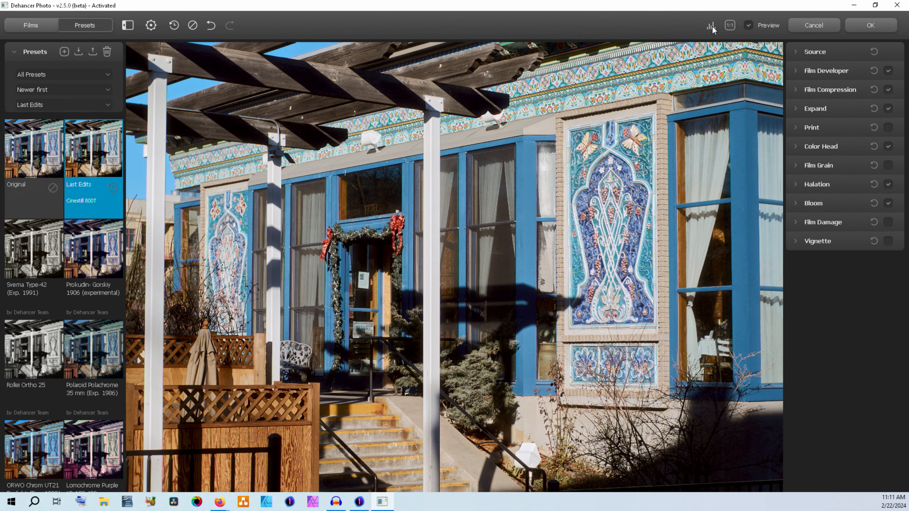
click(711, 27)
click(711, 26)
click(711, 27)
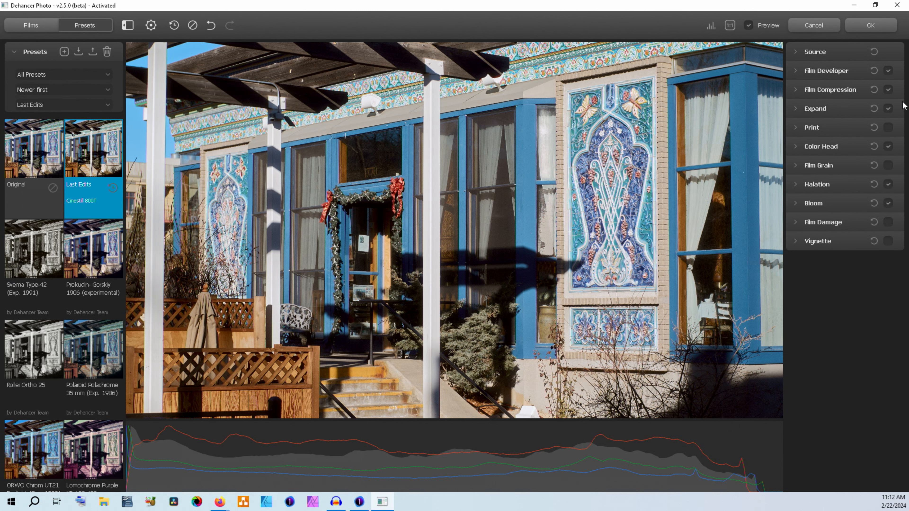
Review the current Film Compression, Film Developer and Film Grain settings, and collapse their sections again.
click(796, 82)
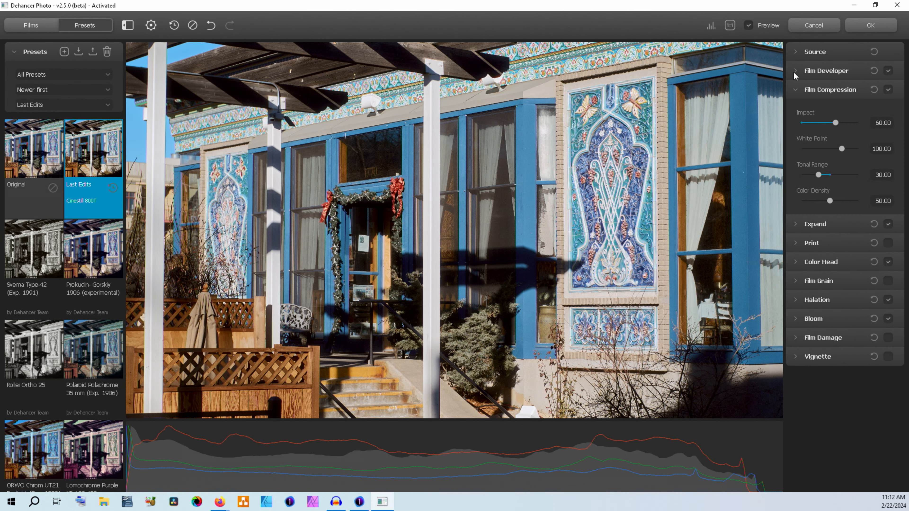
click(793, 71)
click(798, 397)
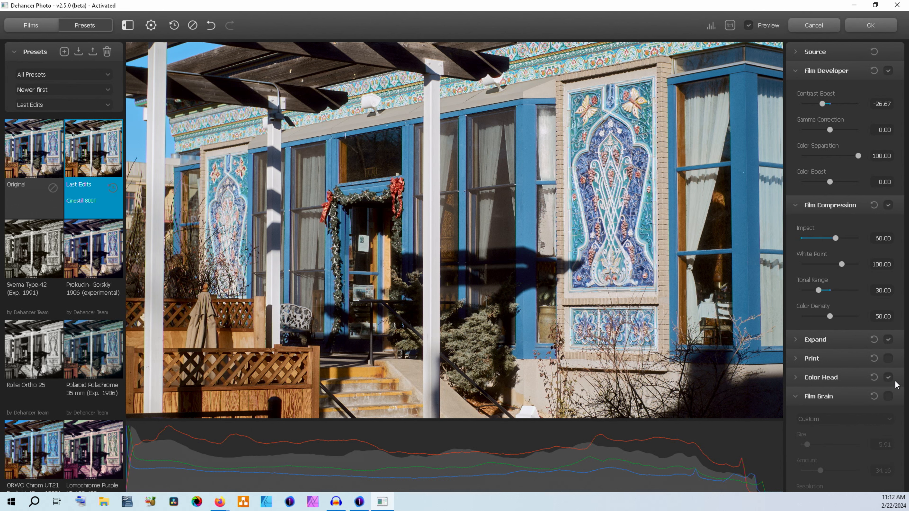
click(796, 206)
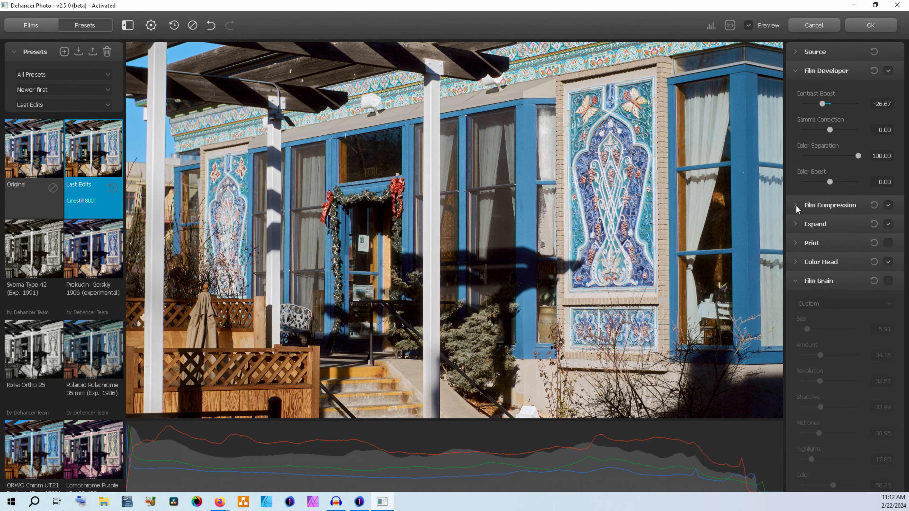
click(794, 72)
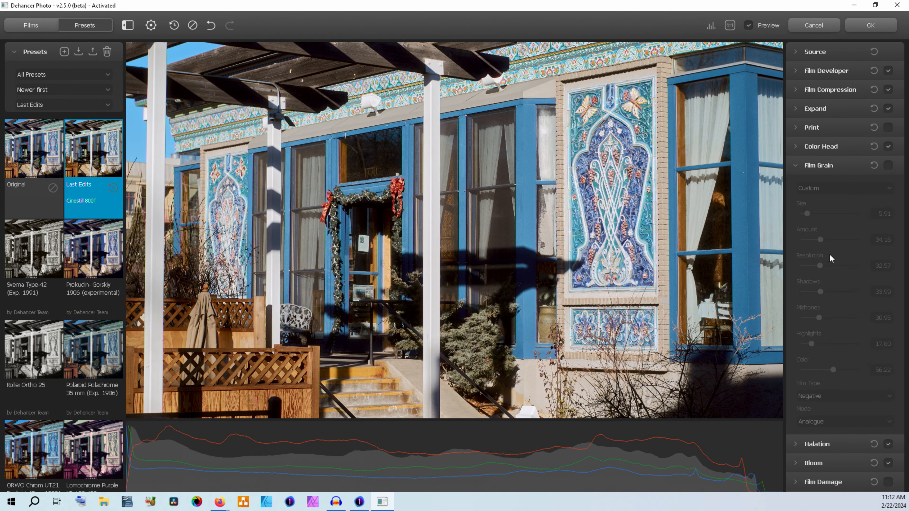
click(797, 167)
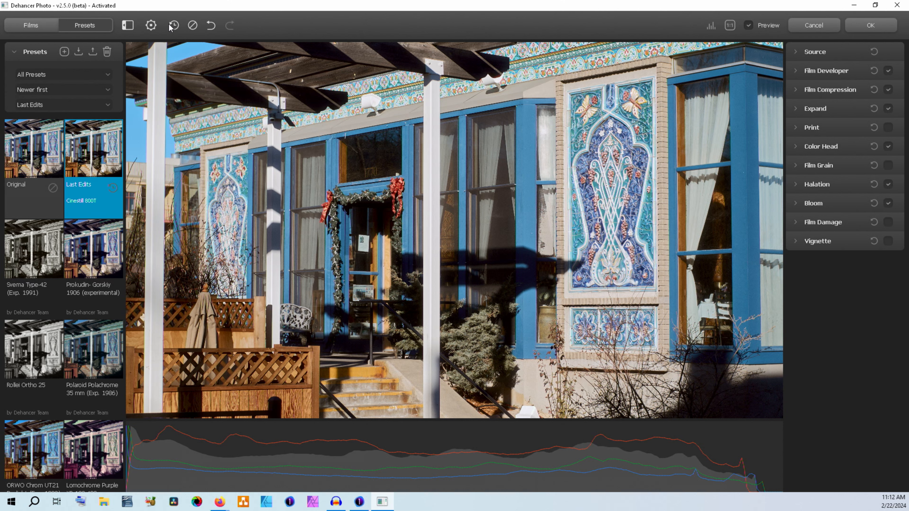
Reset the photo with the Original preset and enable the Adox Color Implosion 100 film profile.
click(23, 177)
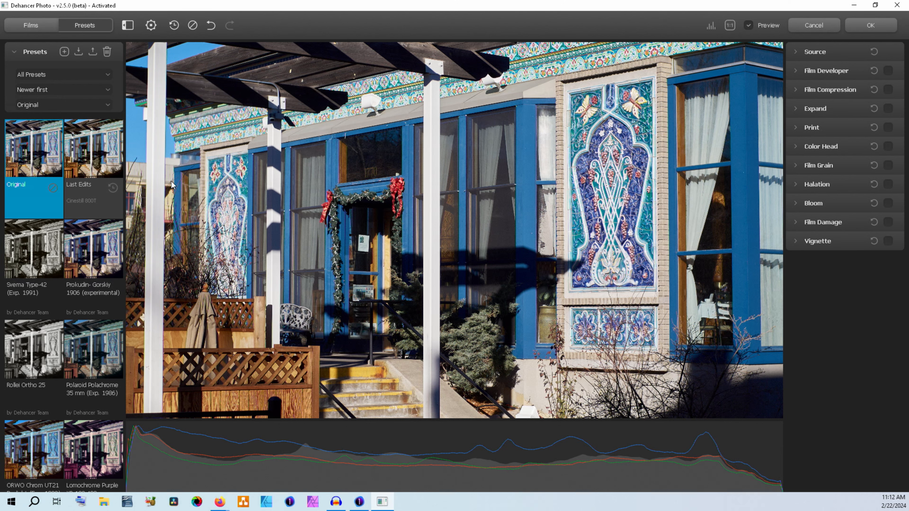
click(36, 28)
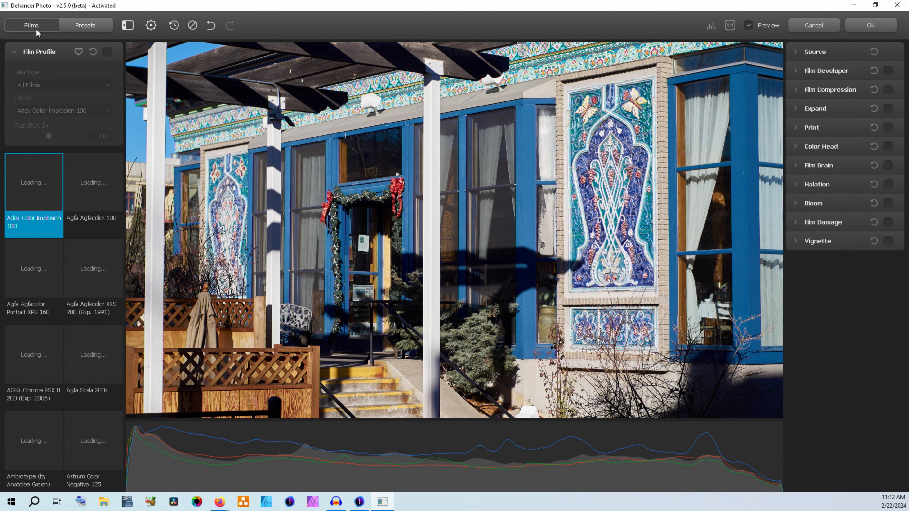
click(107, 52)
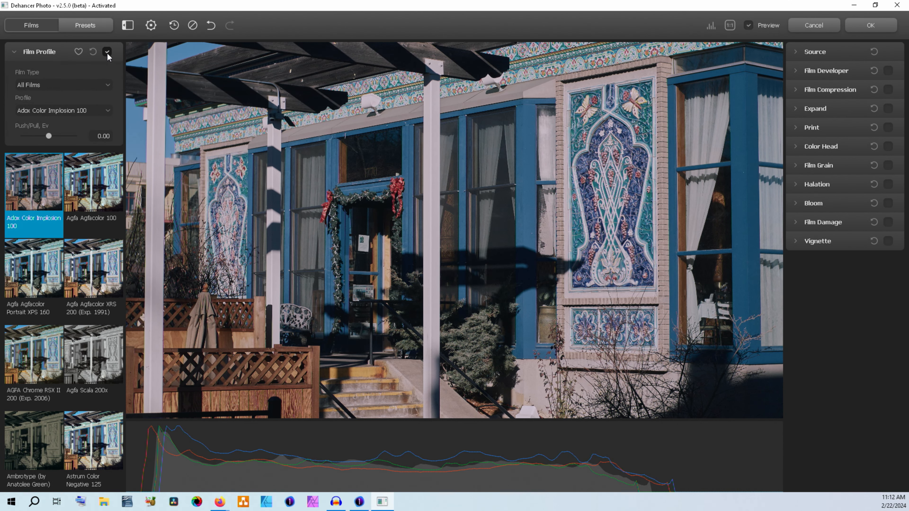
Browse the available film profiles and preview them one after another, from Adox Color Implosion 100 through to Fuji Reala 500D (Exp.2013).
click(59, 111)
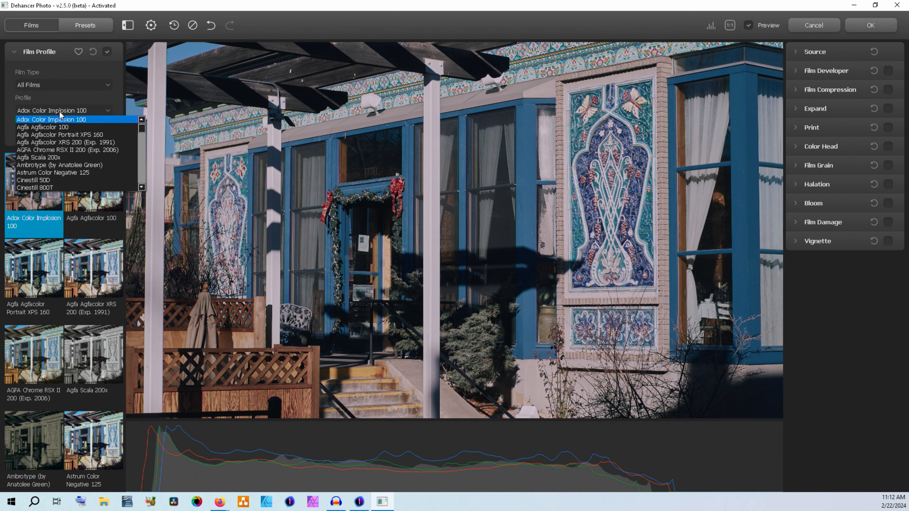
drag(143, 128, 145, 153)
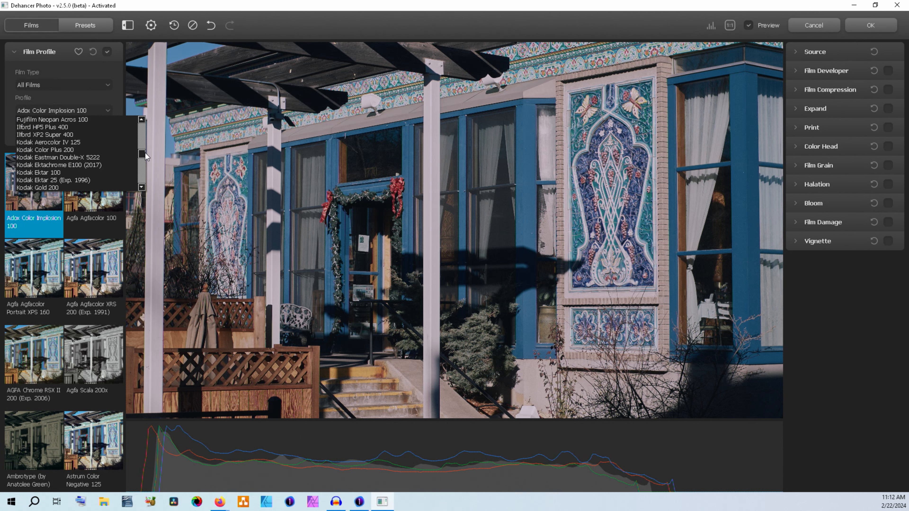
click(119, 98)
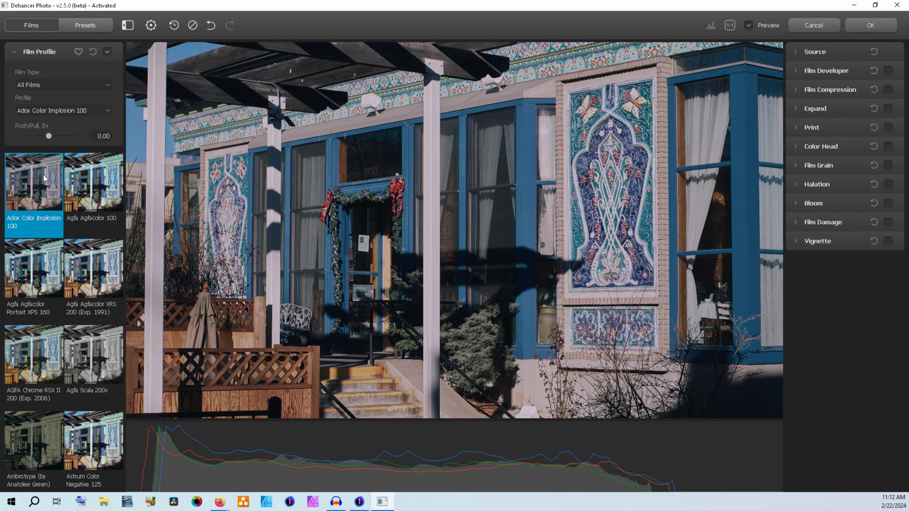
key(Down)
key(Down)
key(Down)
key(Down)
key(Down)
key(Down)
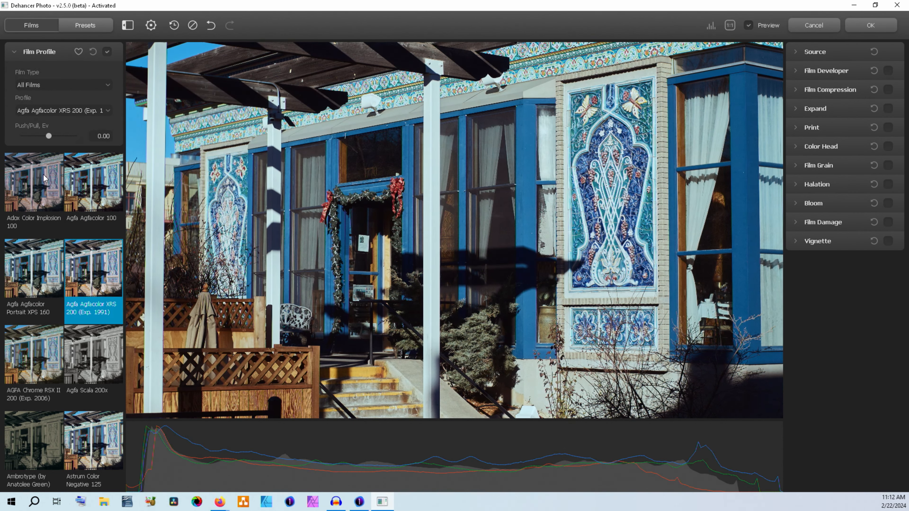
key(Down)
key(Down)
key(Up)
key(Up)
key(Down)
key(Down)
key(Down)
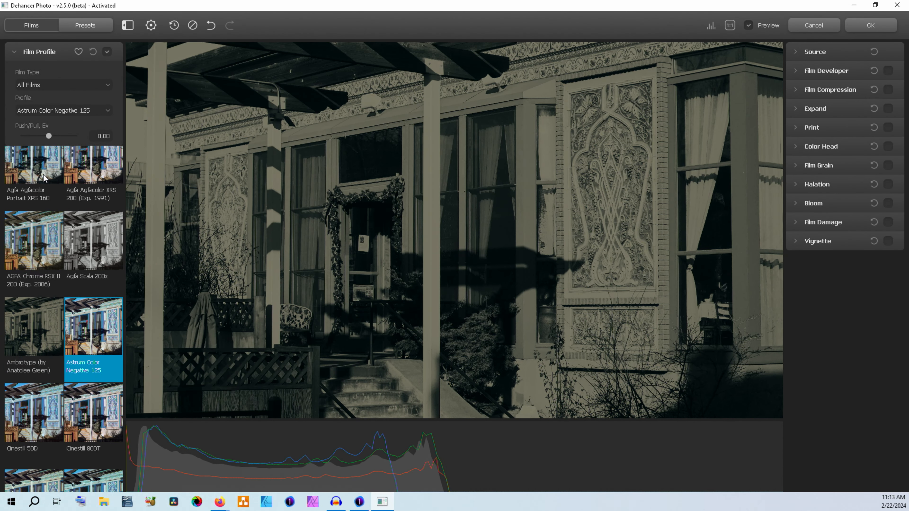
key(Down)
key(Down)
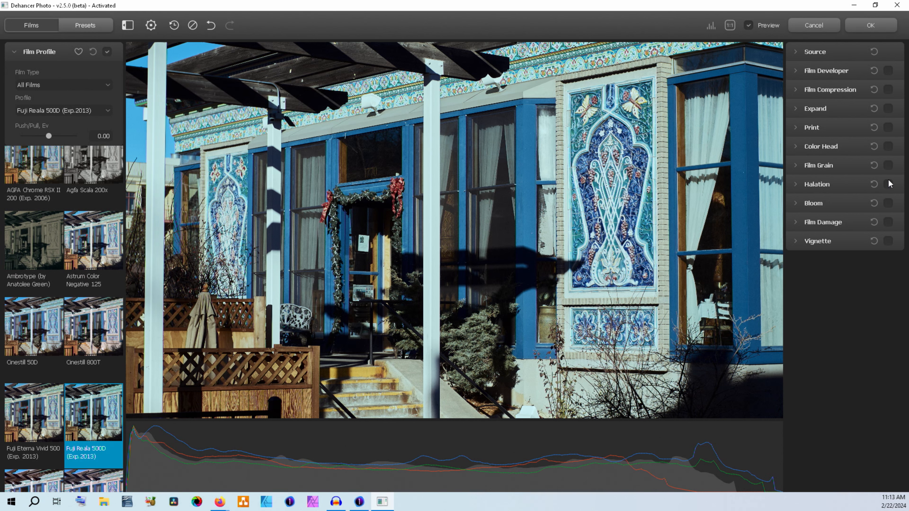
Enable Film Grain, try the Custom and 35 mm ISO 50 presets, and set the grain to 8 mm ISO 50.
click(888, 168)
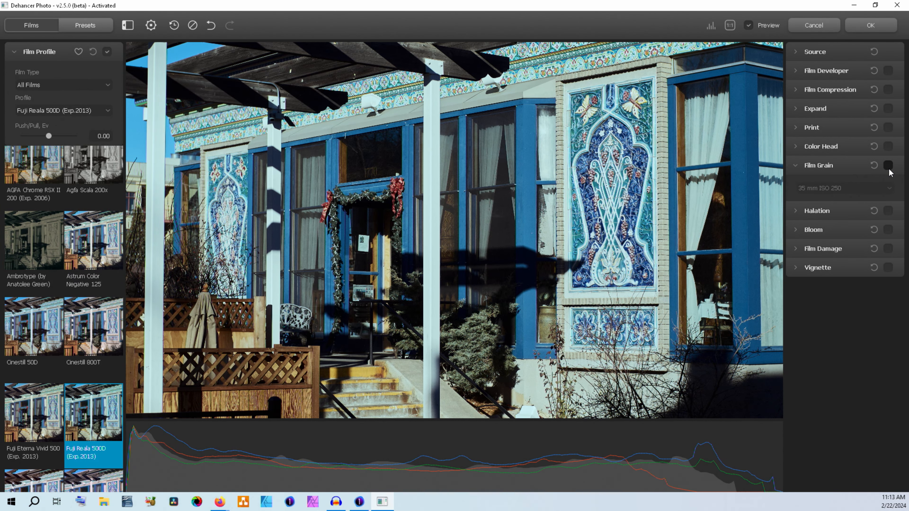
click(836, 187)
click(834, 197)
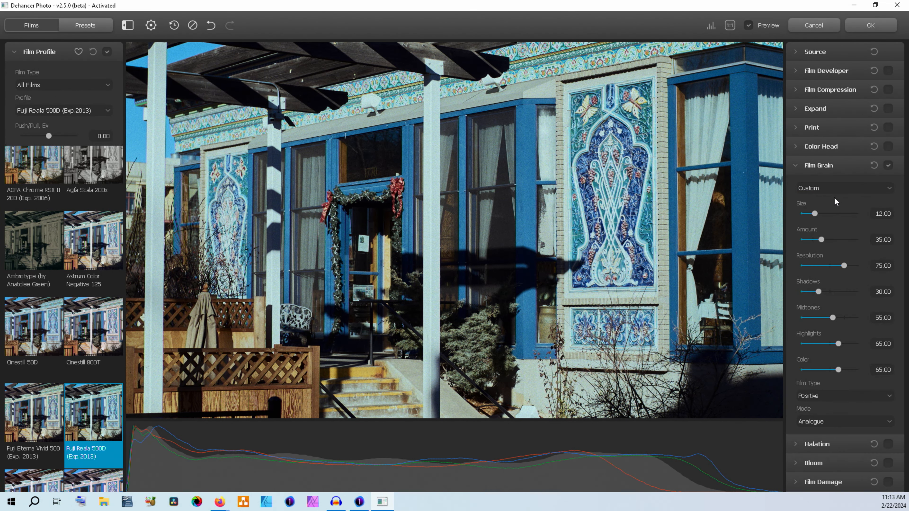
click(832, 188)
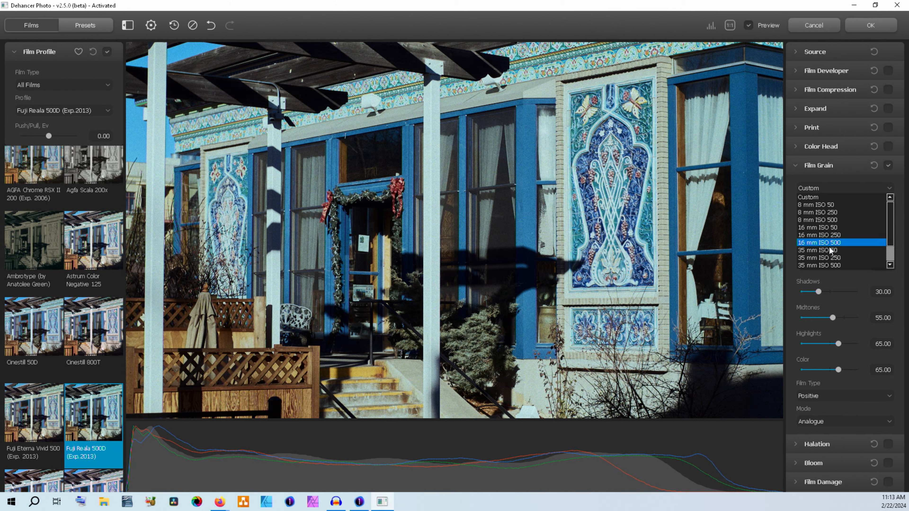
click(830, 247)
click(844, 193)
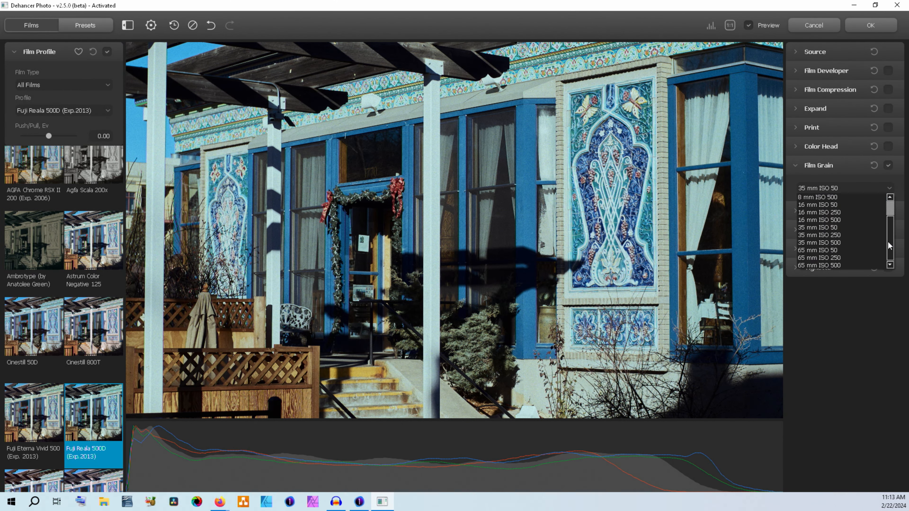
scroll(856, 257, down, 1)
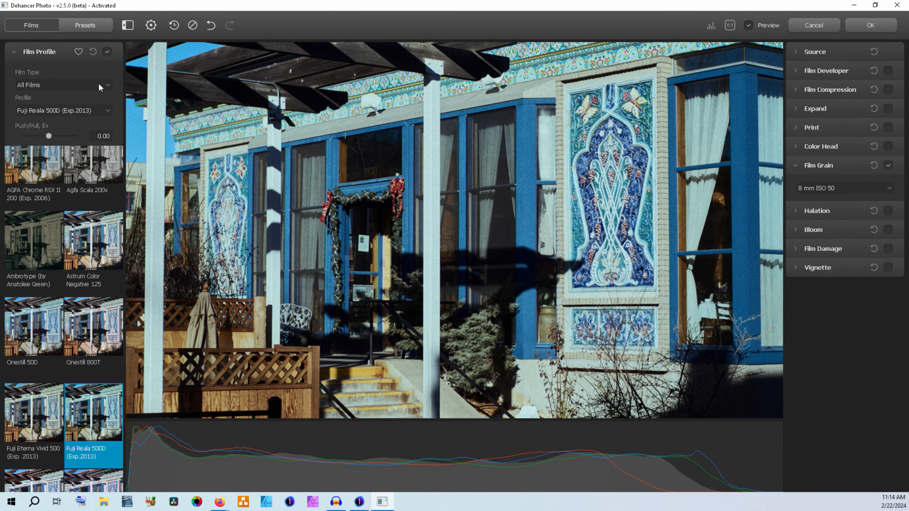
Limit the films to Instant and compare Polaroid Type 100 Sepia, Fujifilm Instax and Fujifilm Instax (Digital Intermediate).
click(83, 87)
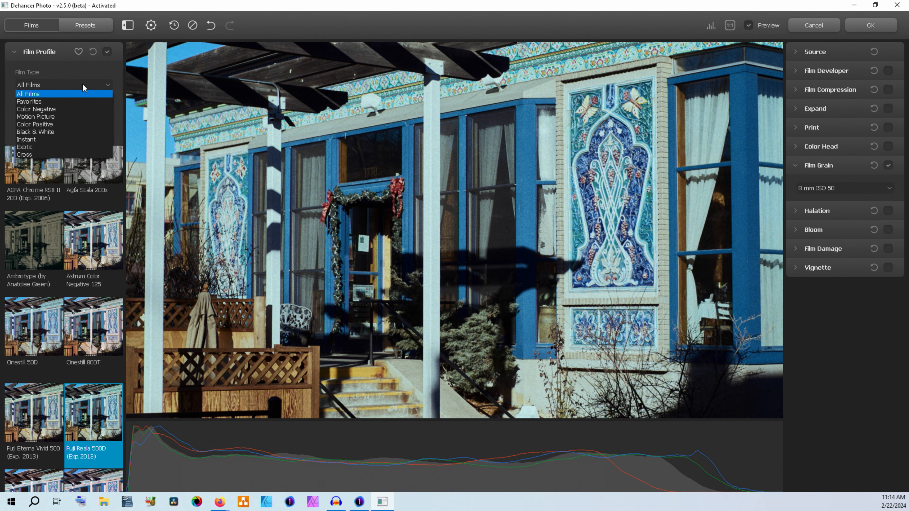
click(77, 89)
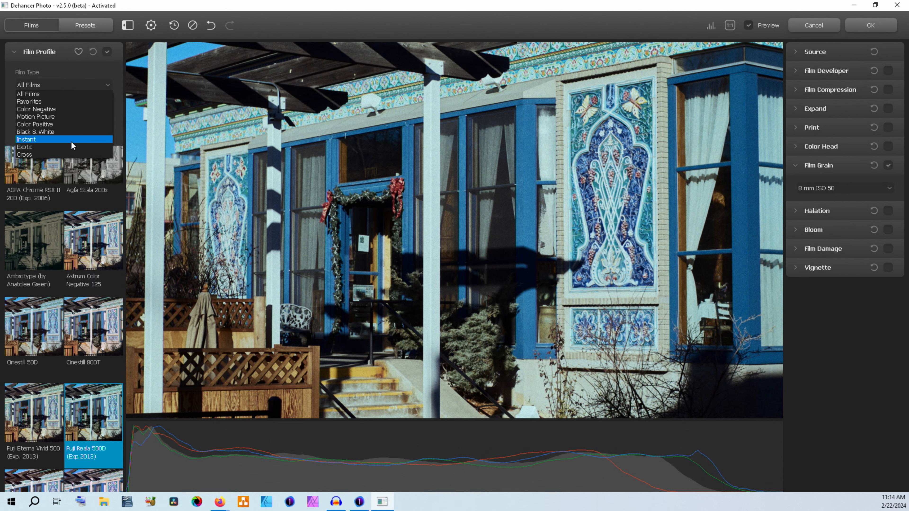
click(72, 141)
click(65, 107)
click(42, 369)
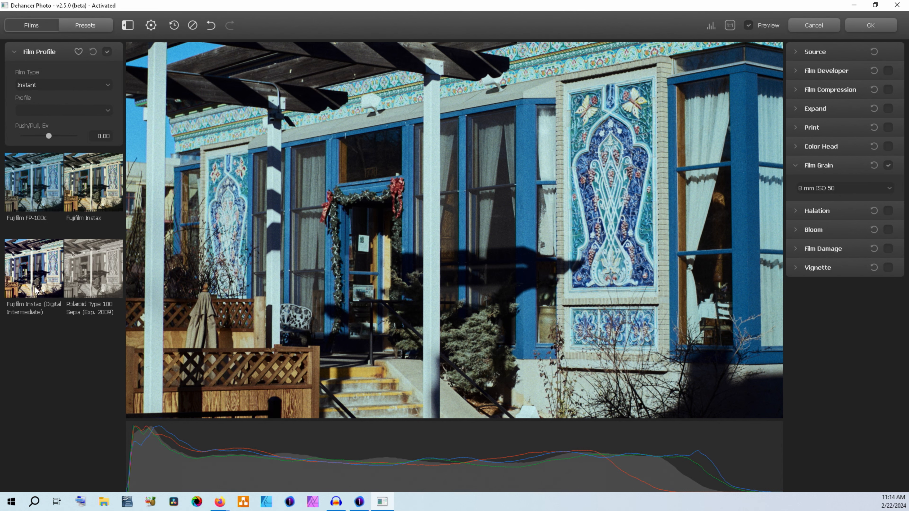
click(92, 267)
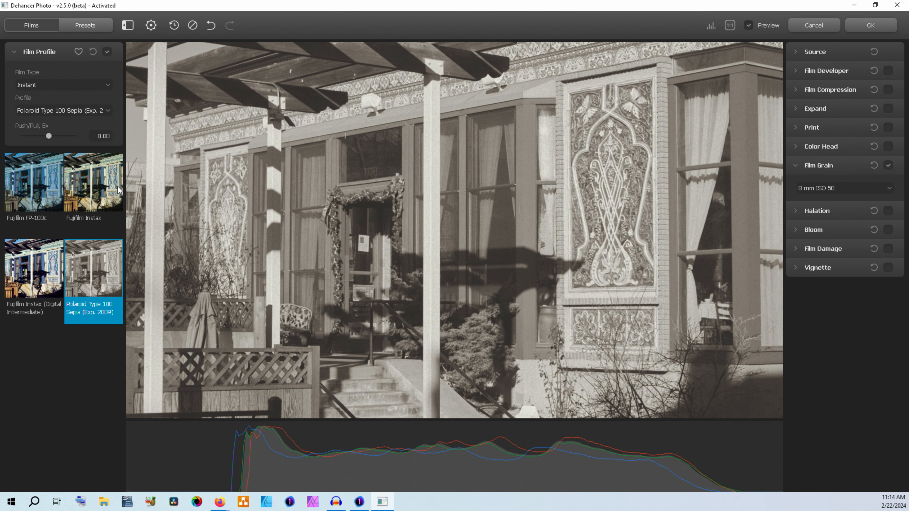
click(107, 191)
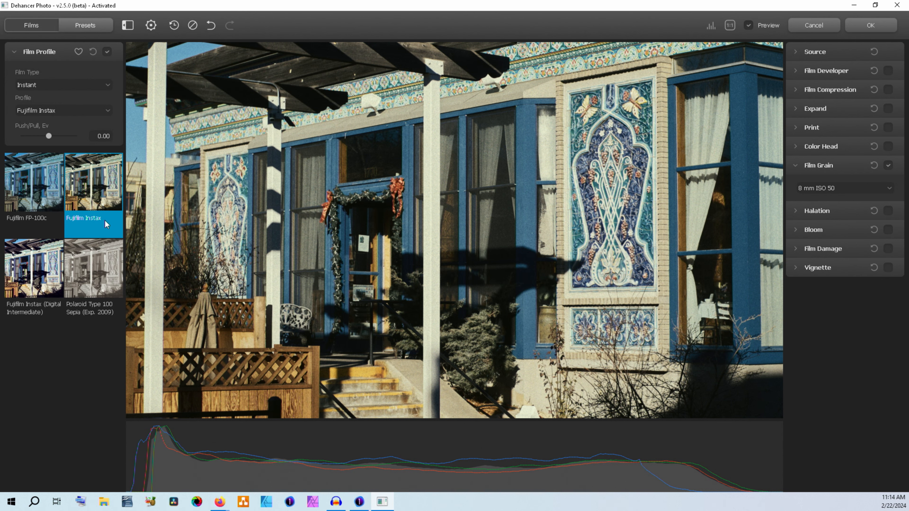
click(47, 279)
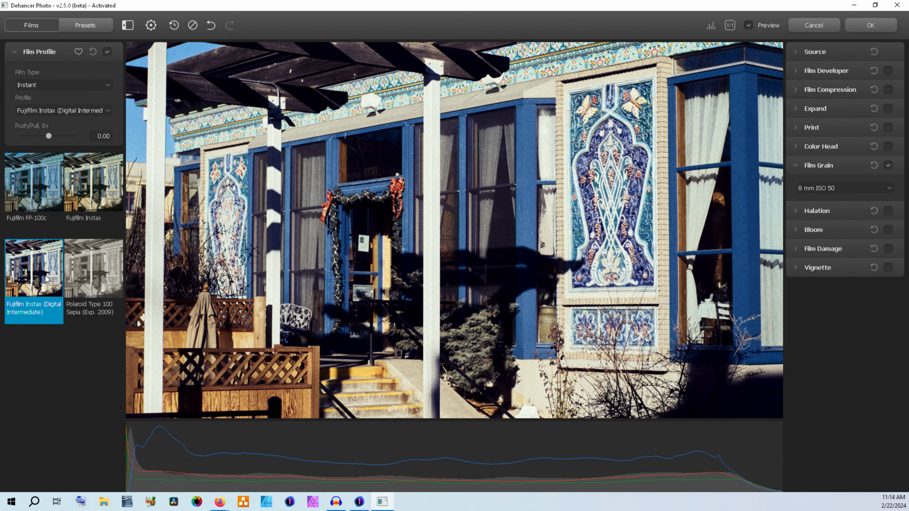
click(83, 111)
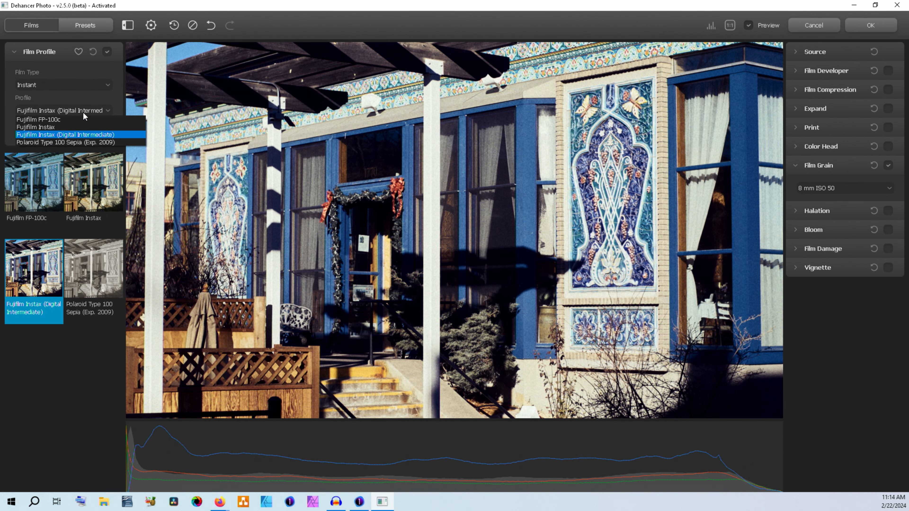
Try Kodak Kodachrome 64 and Kodak Ektachrome E100 (2017) from the Color Positive films, testing Push/Pull at -0.60 Ev on Ektachrome.
click(76, 85)
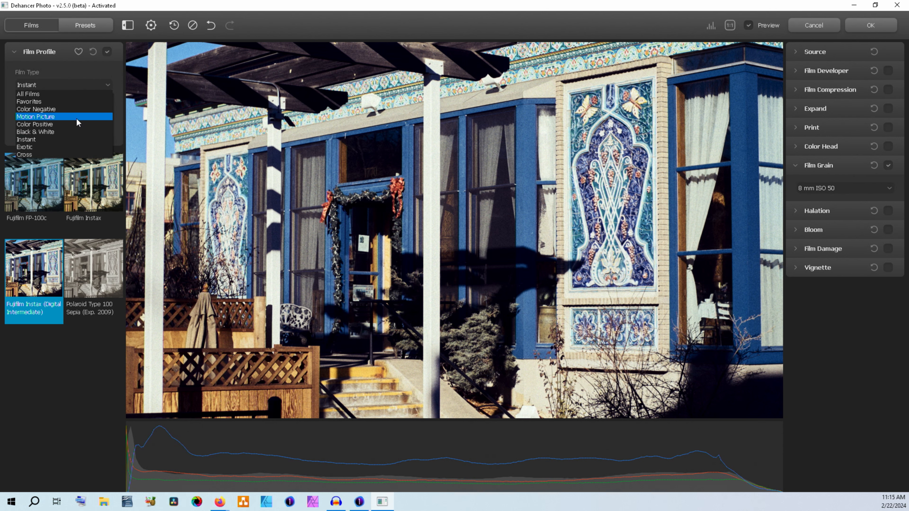
click(82, 125)
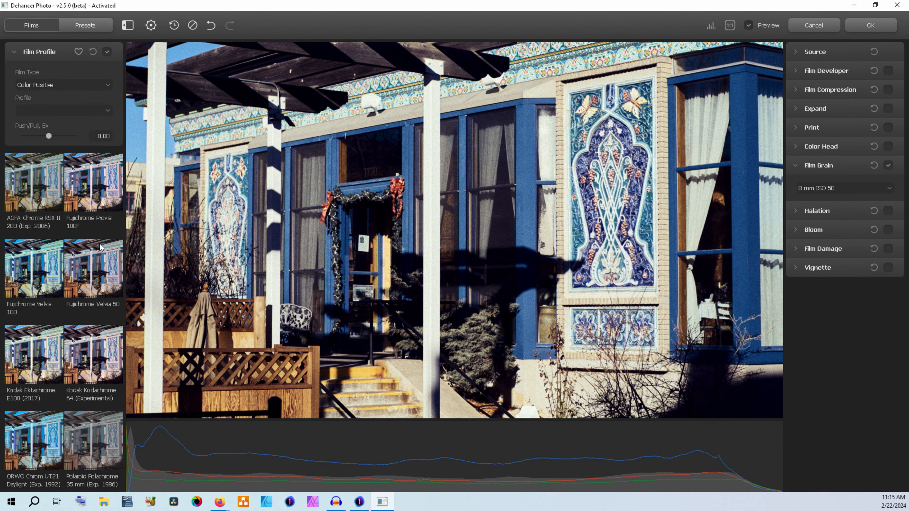
click(92, 365)
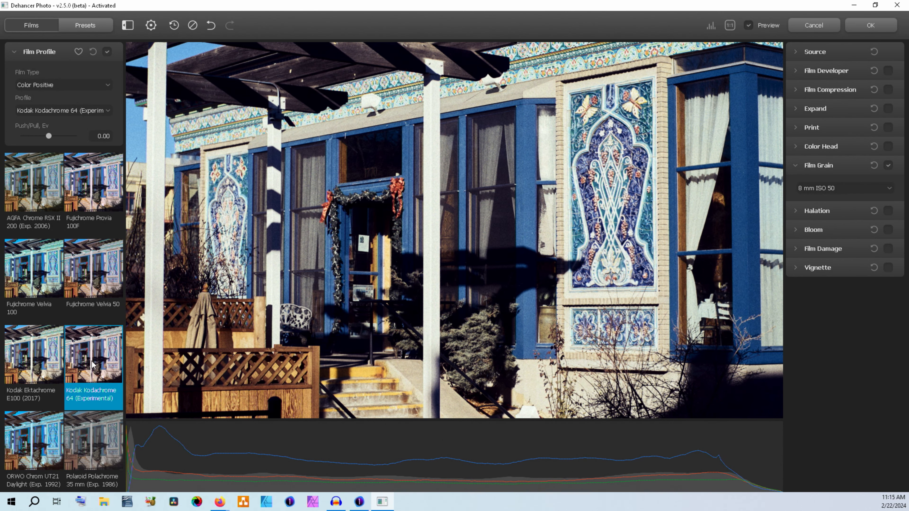
click(49, 365)
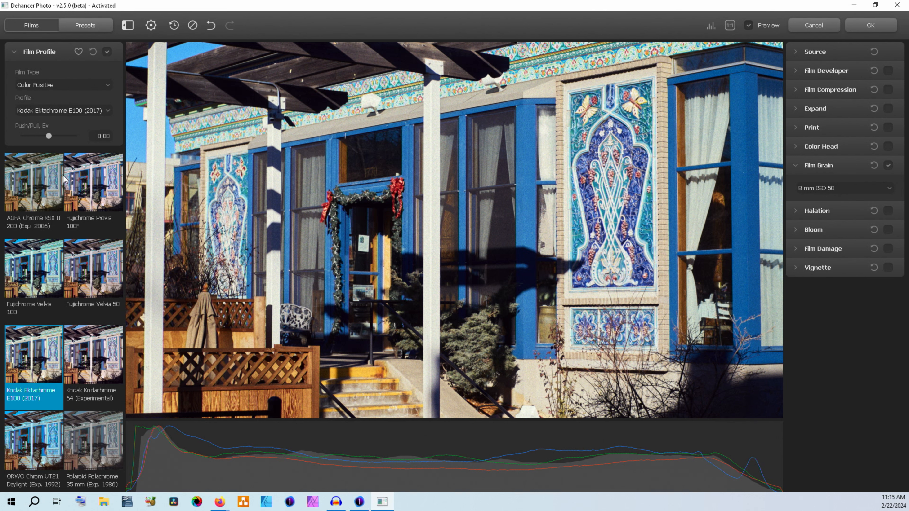
mouse_move(49, 136)
mouse_down()
mouse_move(20, 137)
mouse_move(69, 143)
mouse_move(40, 145)
mouse_move(42, 135)
mouse_up()
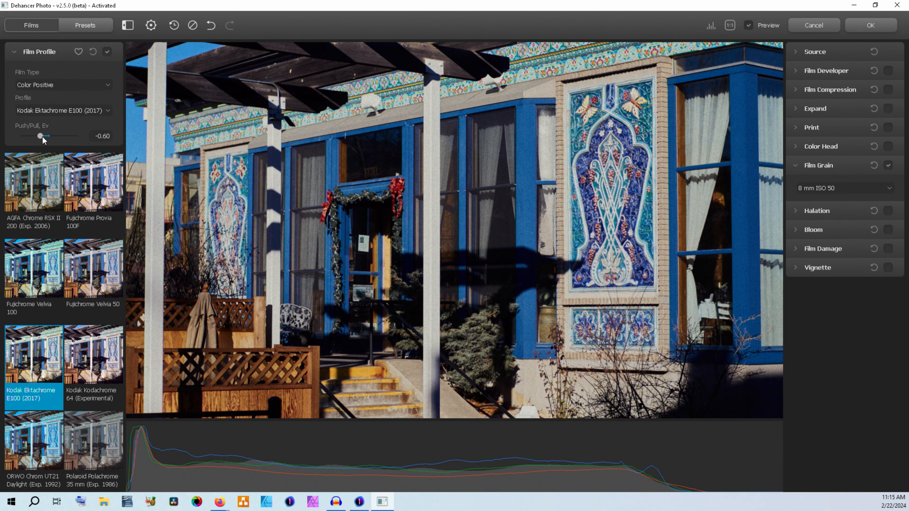
double_click(39, 136)
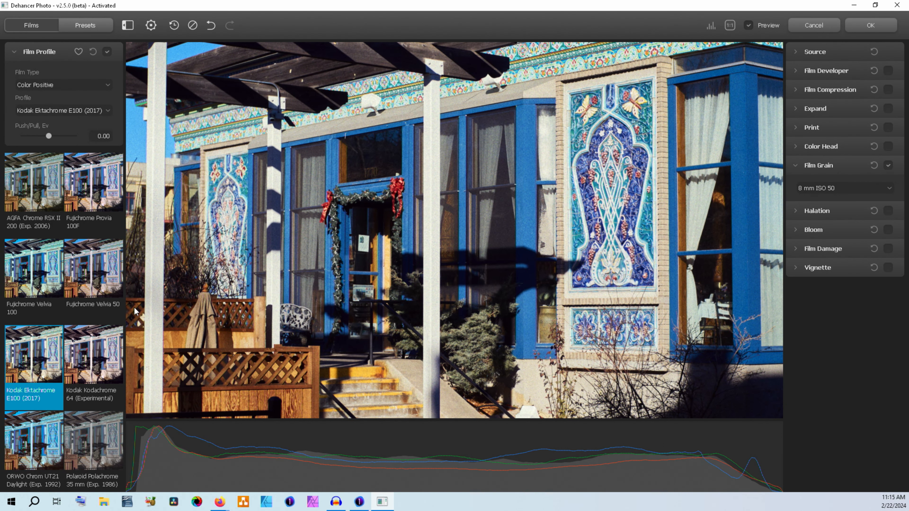
Try Fujicolor 100 from the Color Negative films, and return to Color Positive Kodak Ektachrome E100 (2017) with Push/Pull at -0.50 Ev.
click(59, 84)
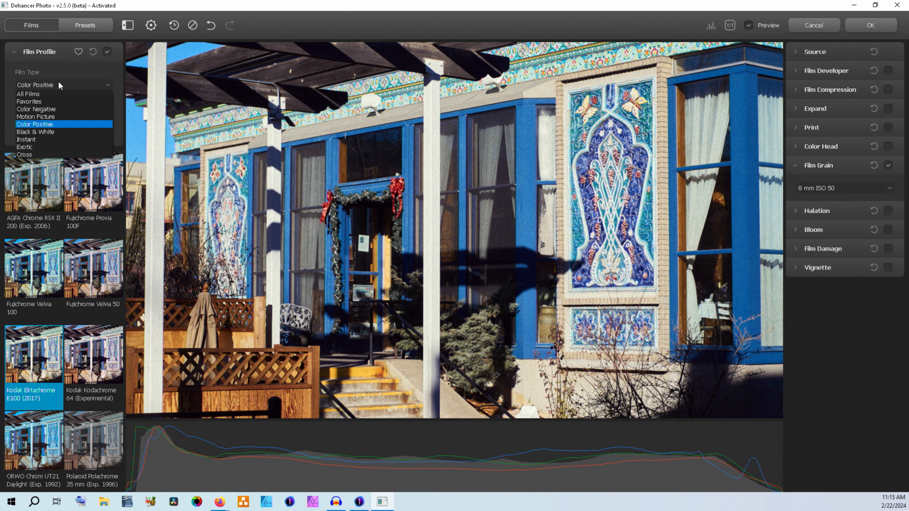
click(53, 109)
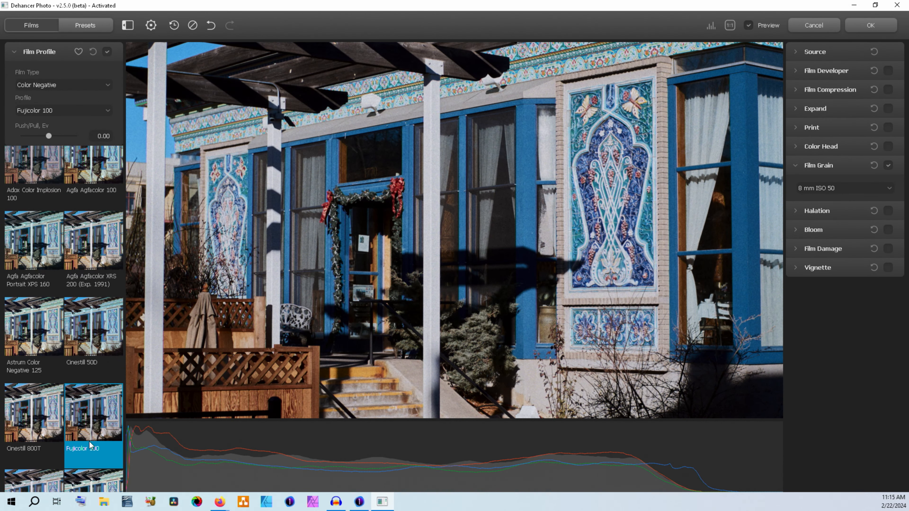
mouse_move(49, 137)
mouse_down()
mouse_move(23, 137)
mouse_move(66, 142)
mouse_move(22, 138)
mouse_move(36, 138)
mouse_up()
click(108, 111)
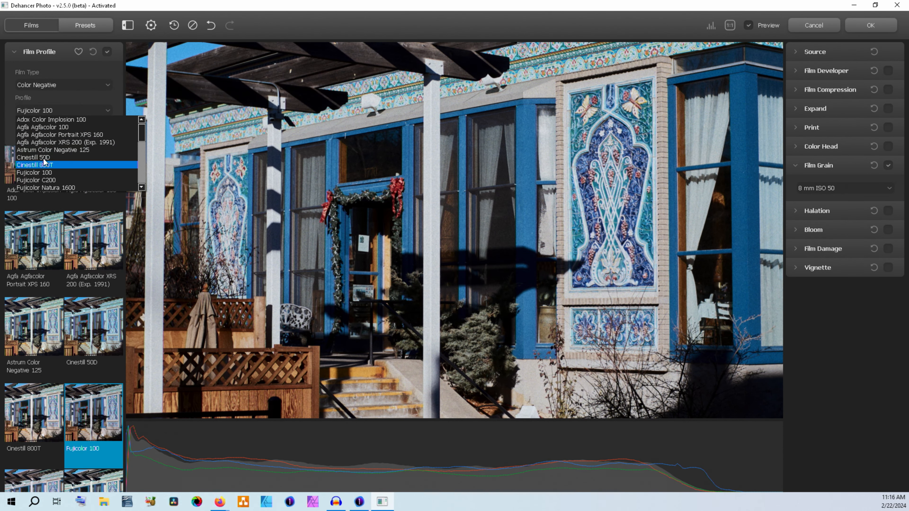
click(57, 83)
click(82, 124)
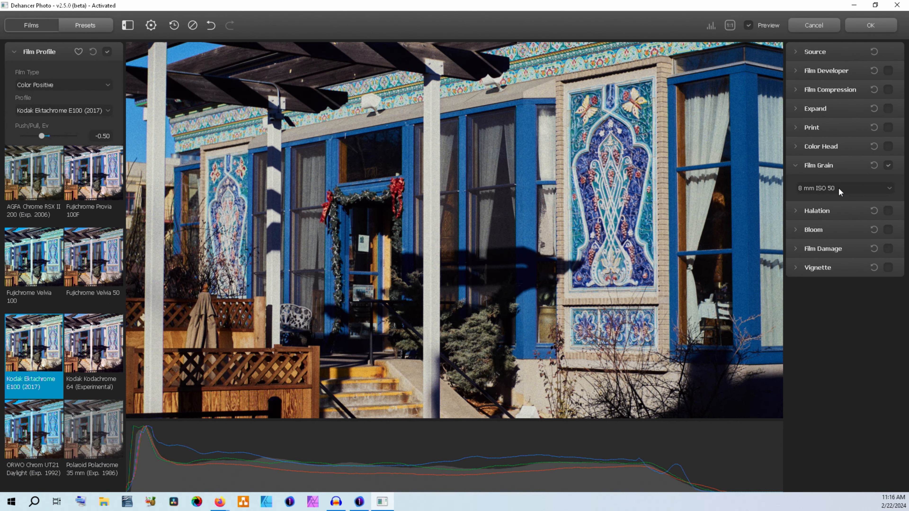
Try the 35 mm ISO 250 film grain preset and set the grain to 35 mm ISO 50.
click(839, 188)
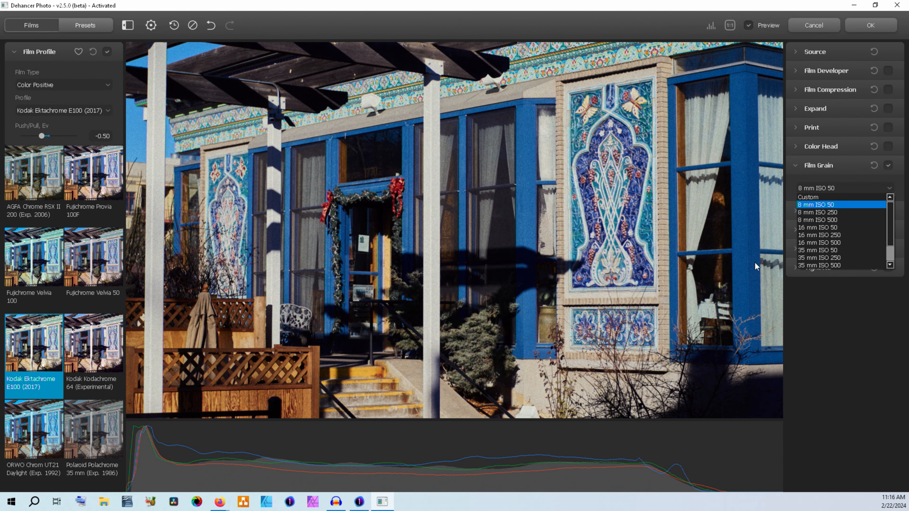
scroll(830, 238, down, 1)
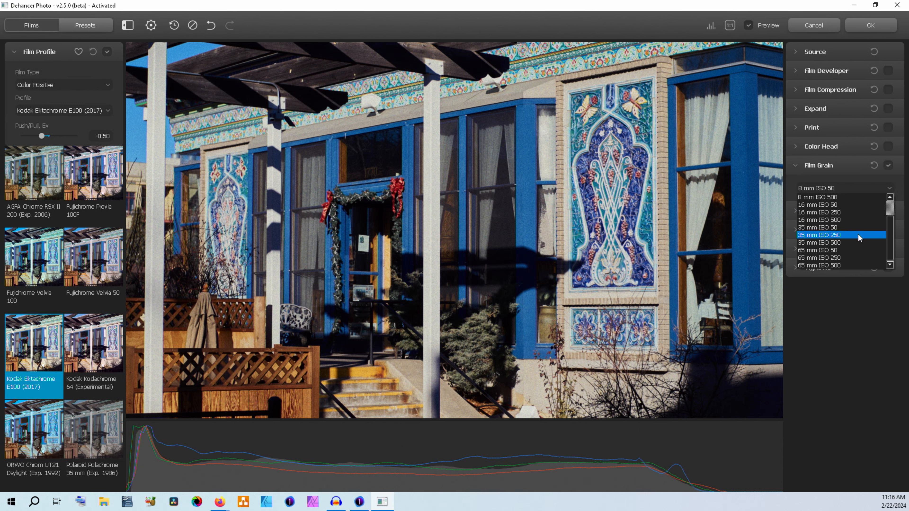
click(841, 236)
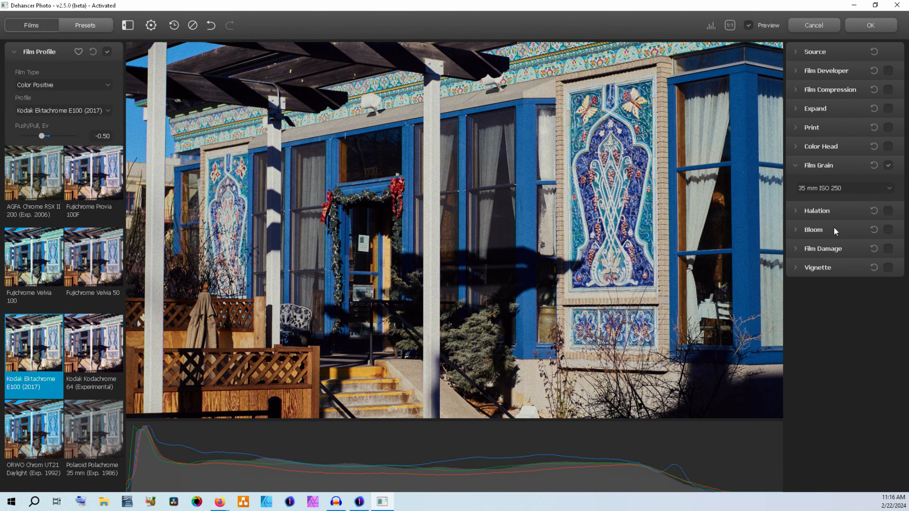
click(837, 188)
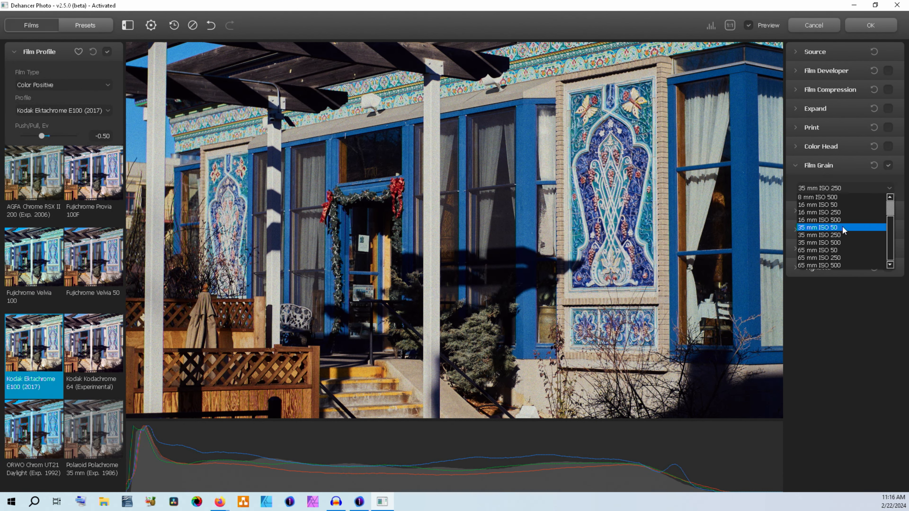
click(843, 228)
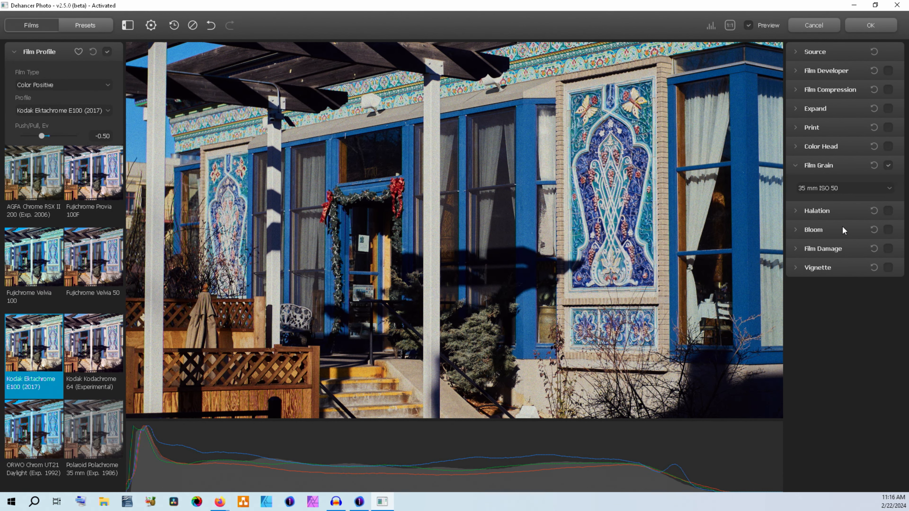
Compare the photo with and without the film emulation by switching the preview off and on.
click(746, 26)
click(747, 25)
click(748, 25)
click(748, 25)
click(746, 26)
click(746, 26)
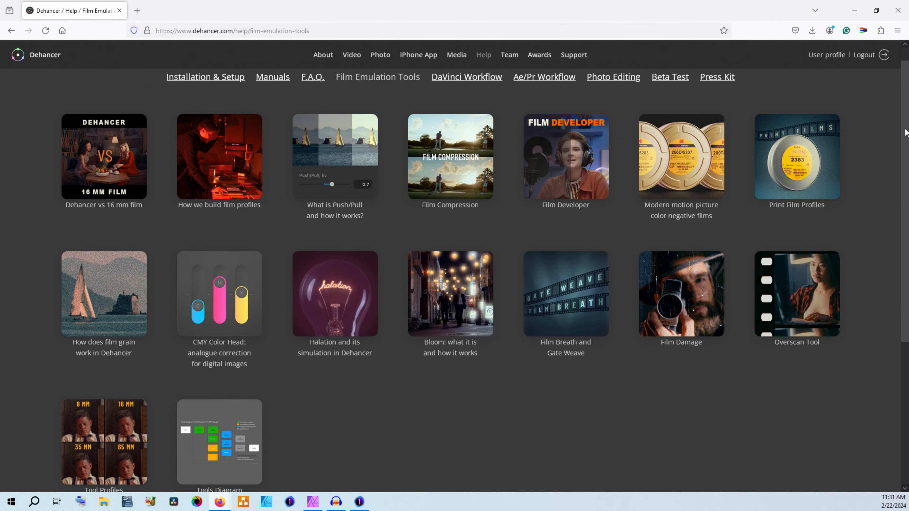
Look through Dehancer's Film Emulation Tools help page, review the available film grain presets and collapse the Film Grain settings.
scroll(907, 133, down, 1)
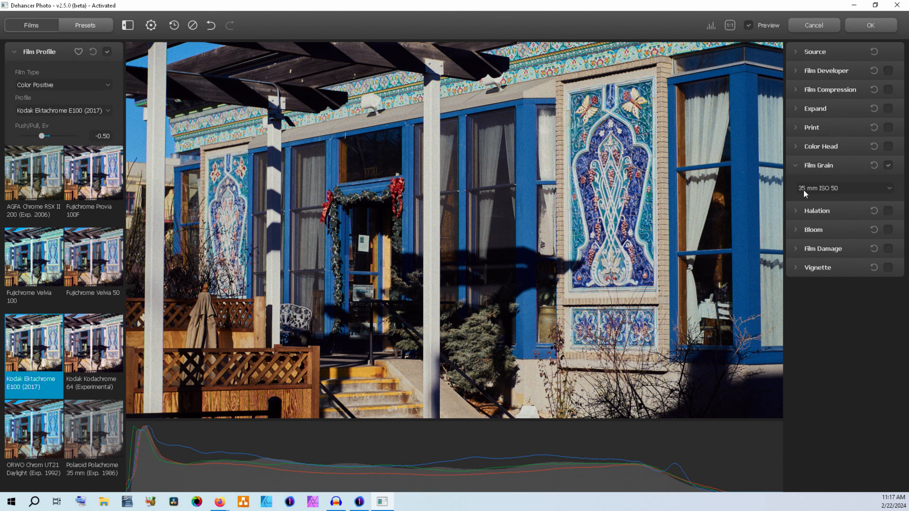
click(840, 188)
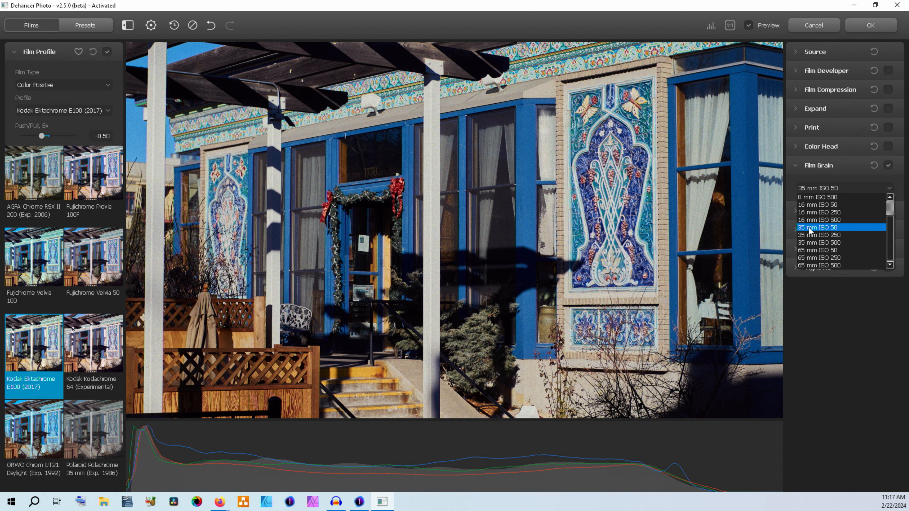
click(800, 318)
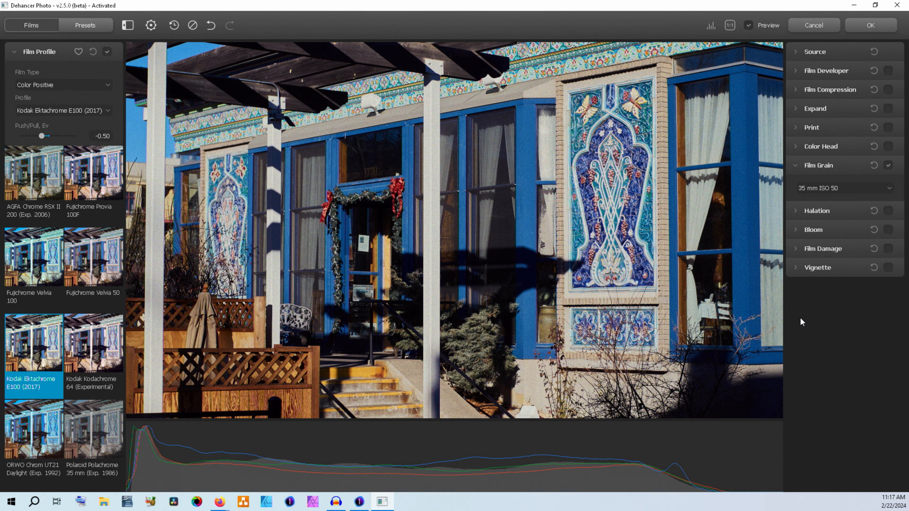
click(794, 167)
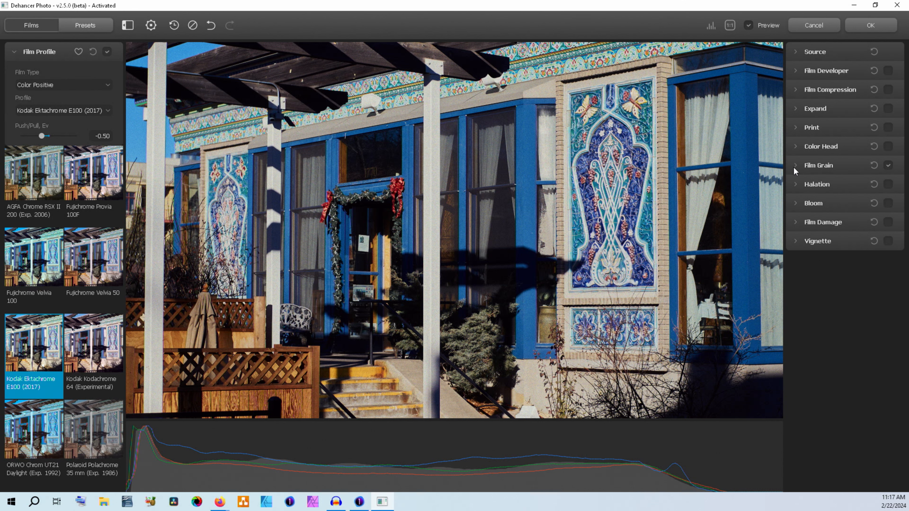
Enable Film Compression and lower its Tonal Range.
click(888, 91)
click(790, 91)
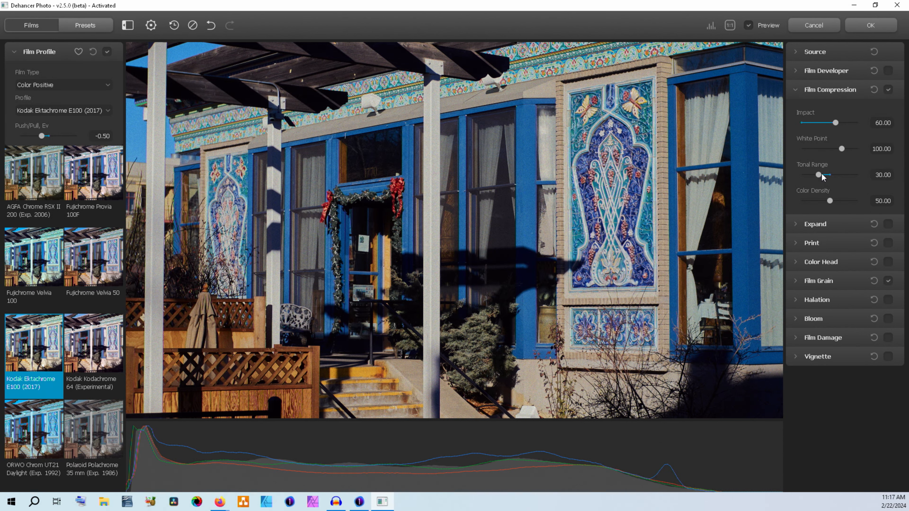
drag(822, 174, 810, 177)
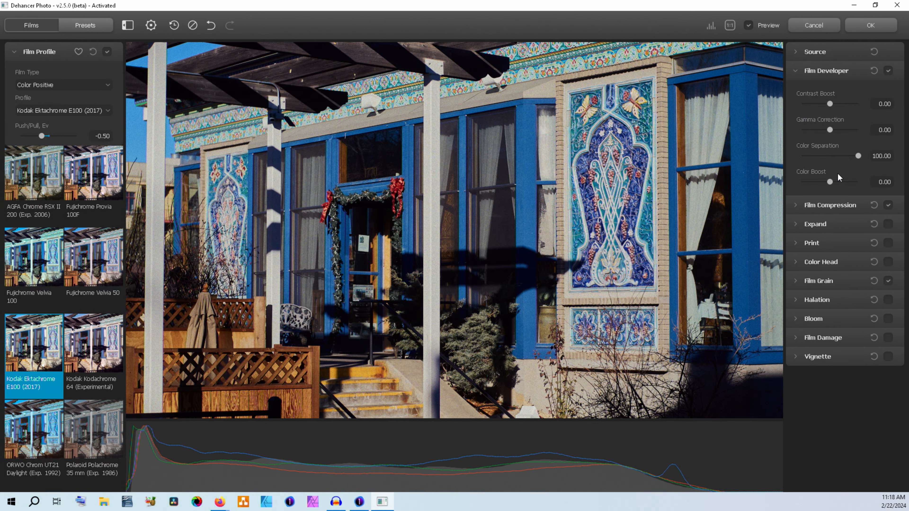
In Film Developer, set Color Boost to 11.67 and Contrast Boost to 3.33.
drag(830, 182, 835, 183)
drag(827, 102, 831, 104)
drag(831, 103, 831, 105)
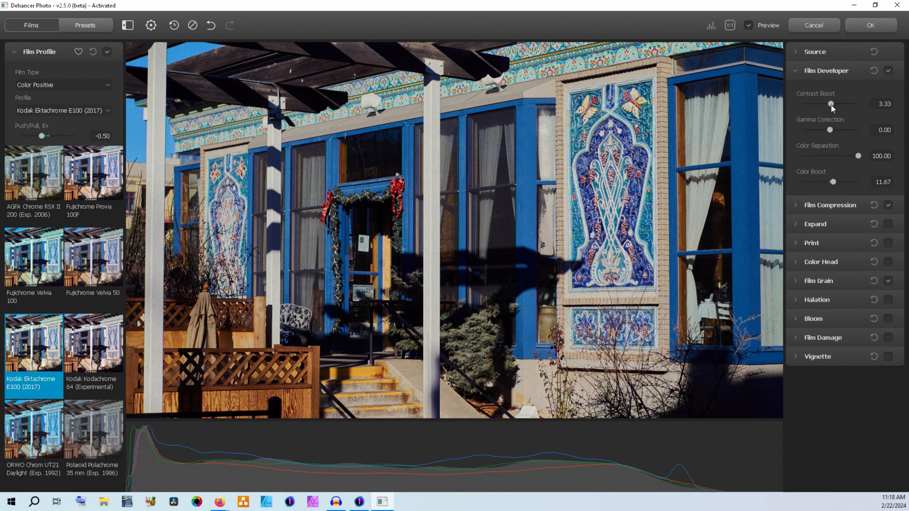
click(796, 72)
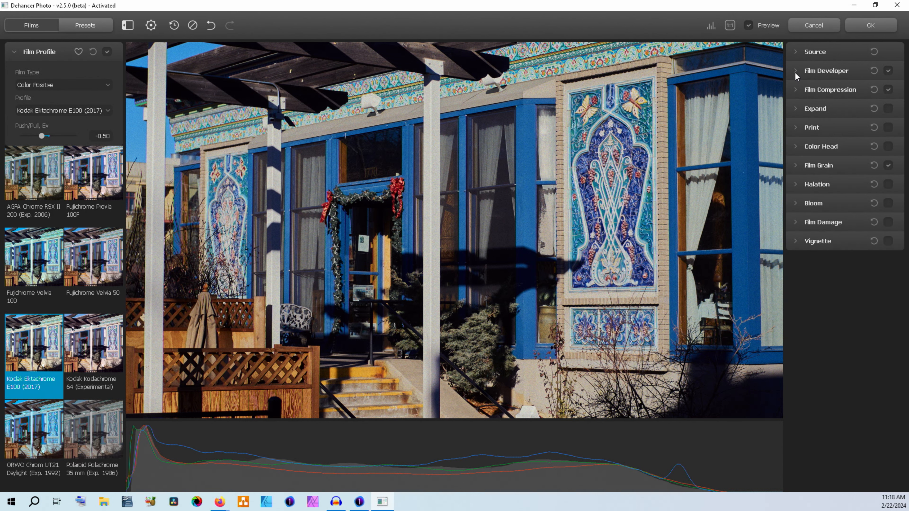
Enable Color Head, reduce Preserve Exposure to 0 and set Yellow - Blue to -1.67.
click(798, 145)
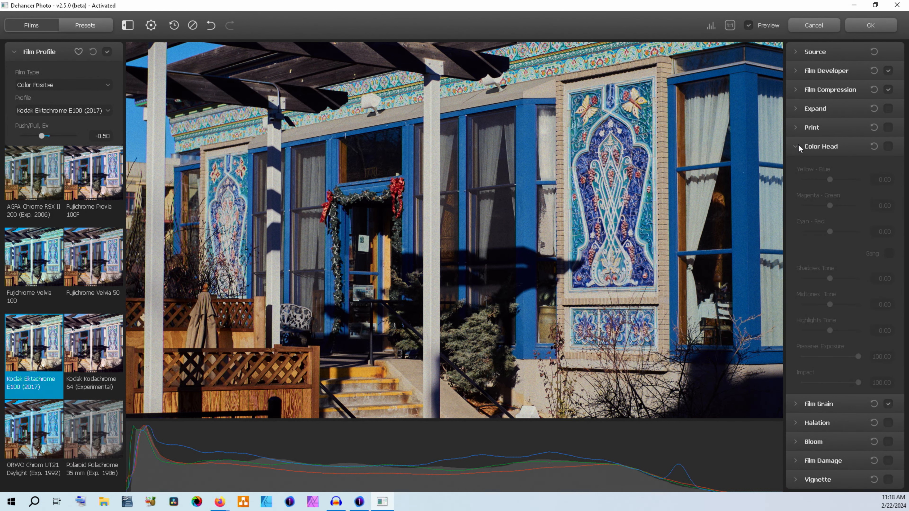
click(889, 148)
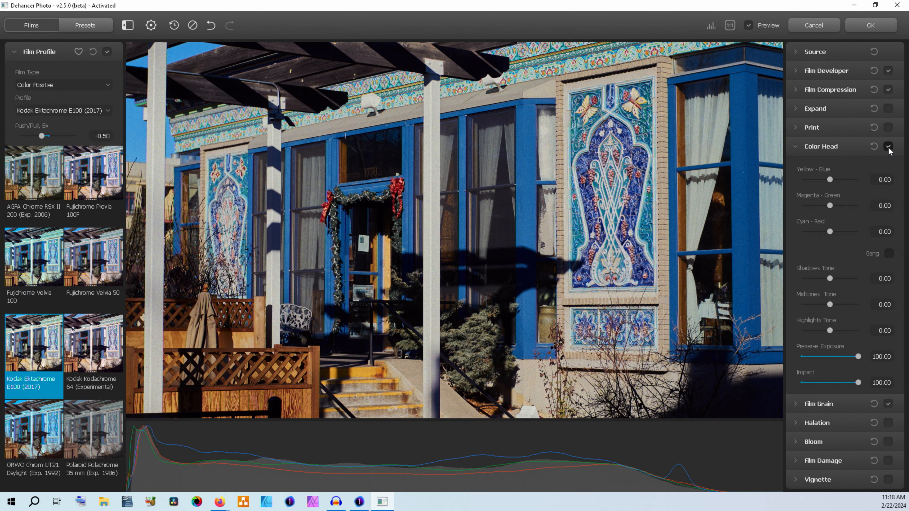
drag(857, 361, 797, 361)
drag(832, 180, 829, 181)
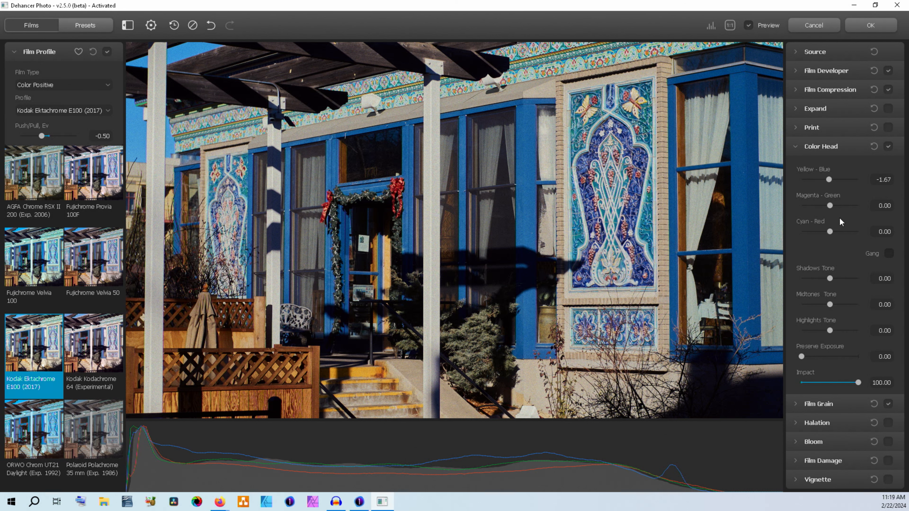
click(799, 146)
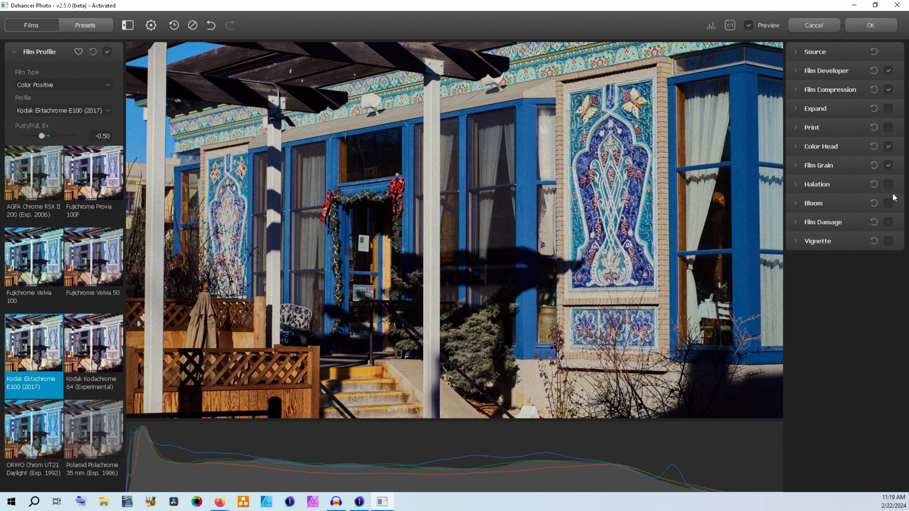
Enable Halation, inspect the Custom preset with its mask view, and return to the 35 mm / Super 35 preset.
click(888, 184)
click(796, 184)
click(816, 206)
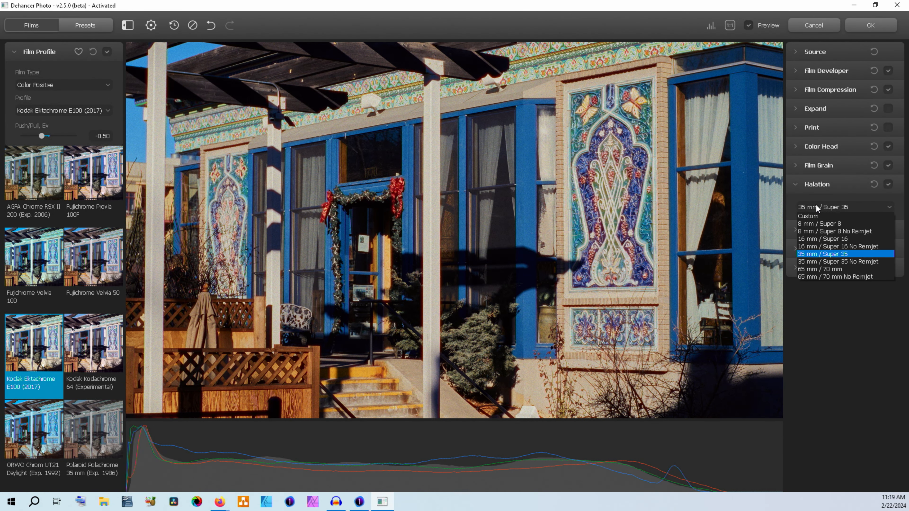
click(837, 216)
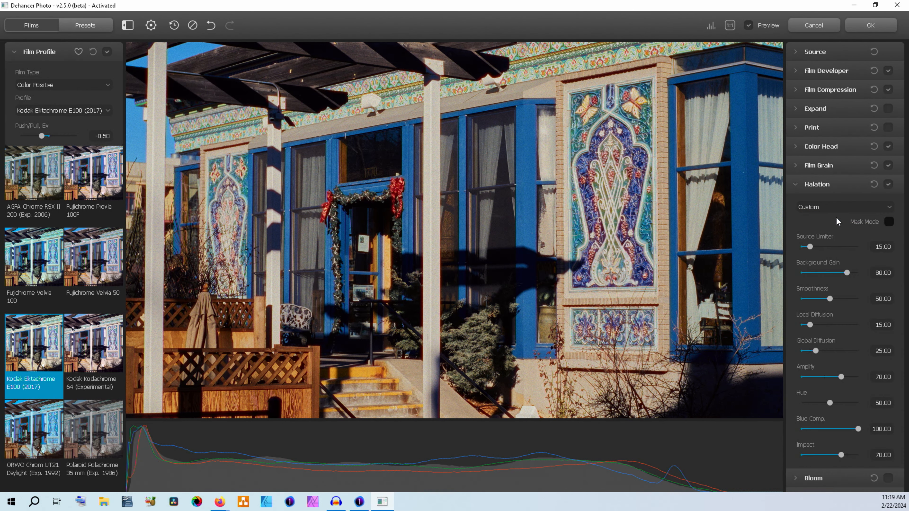
click(889, 221)
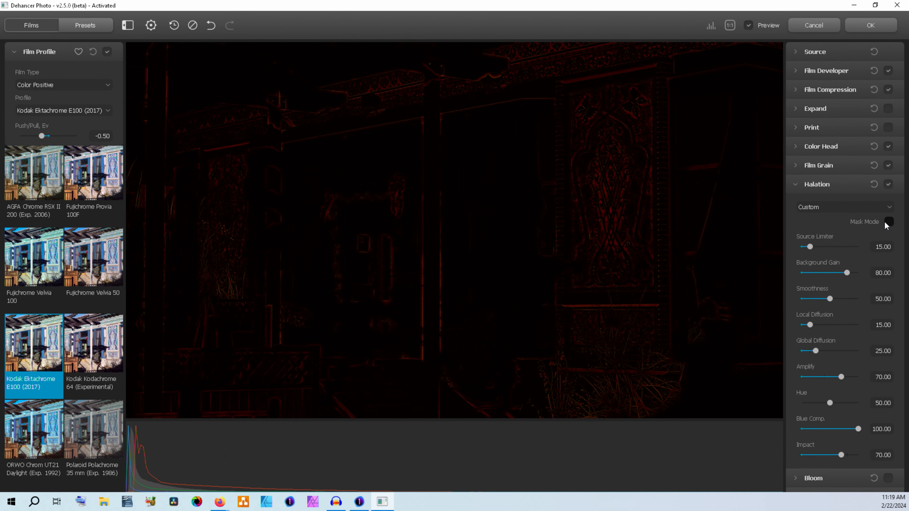
click(889, 222)
click(884, 208)
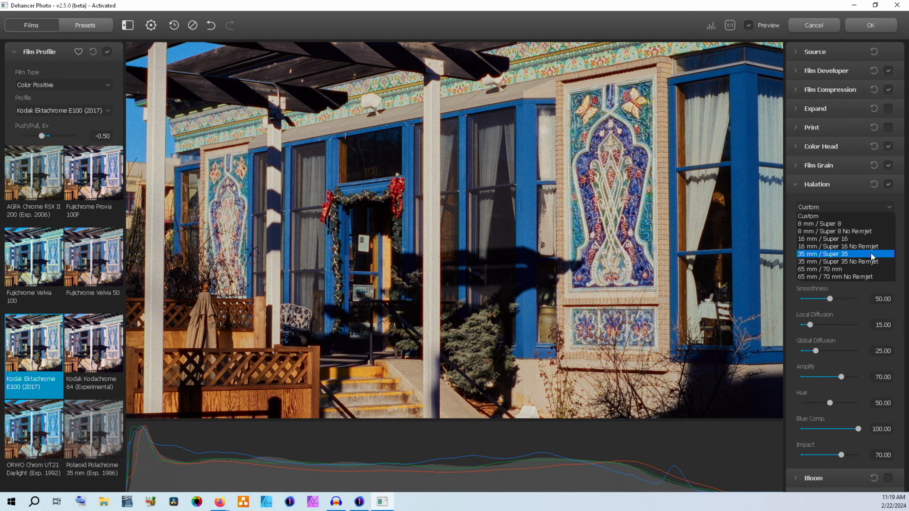
click(830, 255)
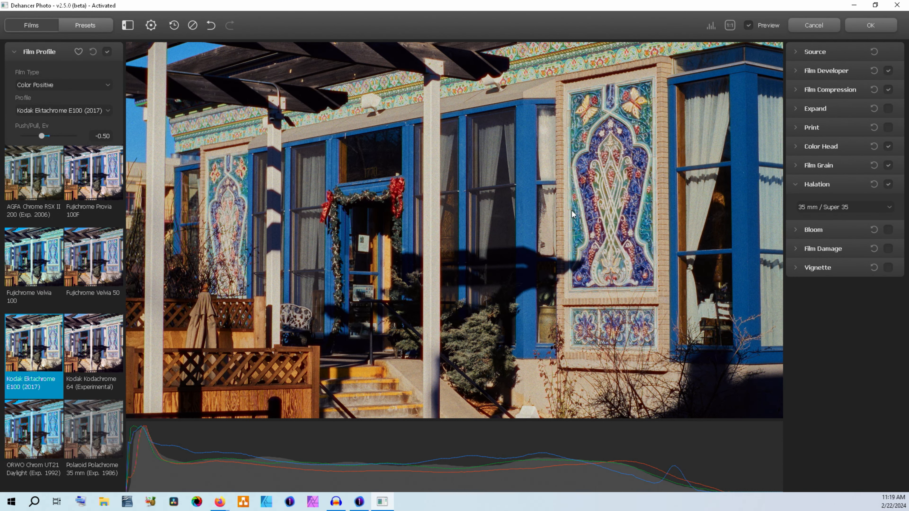
Check the photo without Halation, switch Halation to the Custom preset and set its Impact to 26.67.
click(889, 184)
click(886, 205)
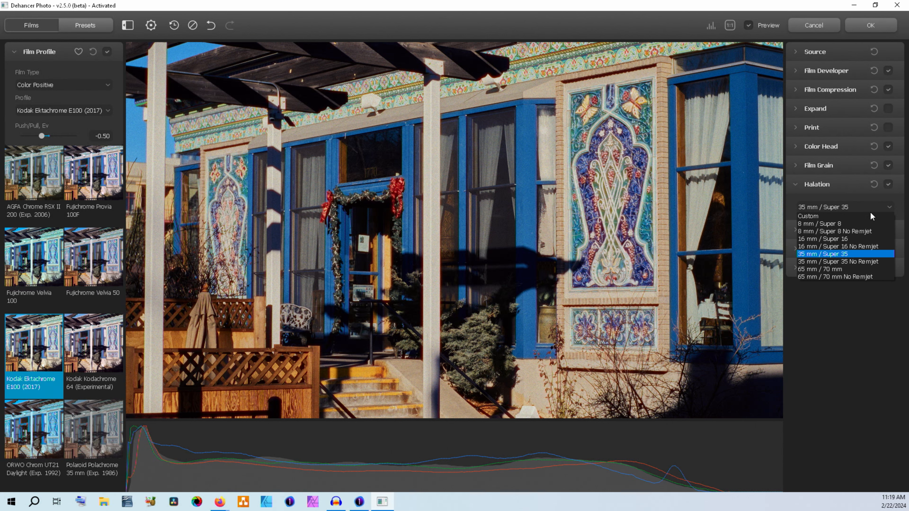
click(866, 217)
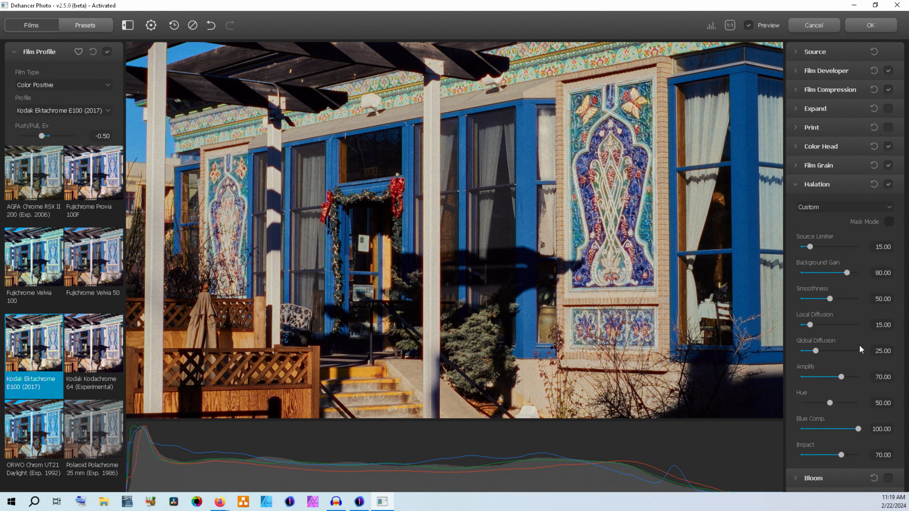
click(814, 455)
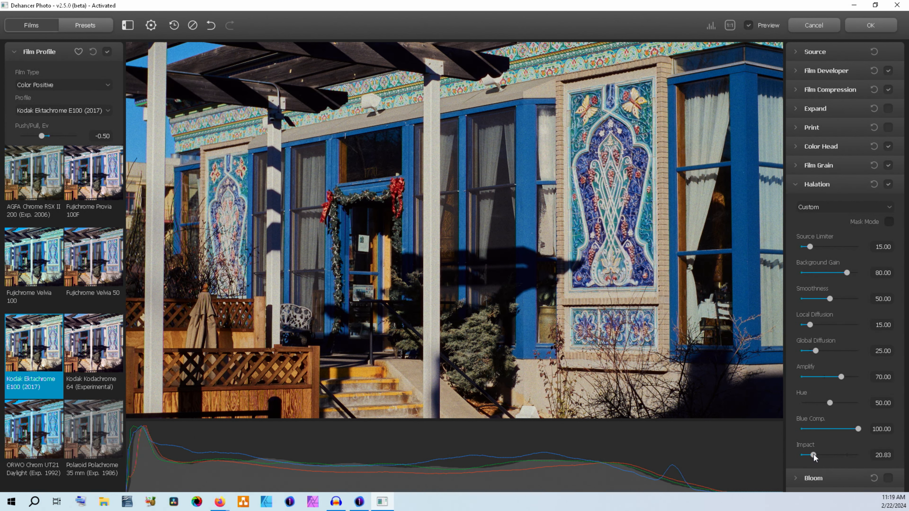
drag(814, 456, 815, 456)
Using the mask view, set Halation's Source Limiter to 47.50, Local and Global Diffusion to 11.67 and Hue to 0, and compare it off and on.
click(889, 223)
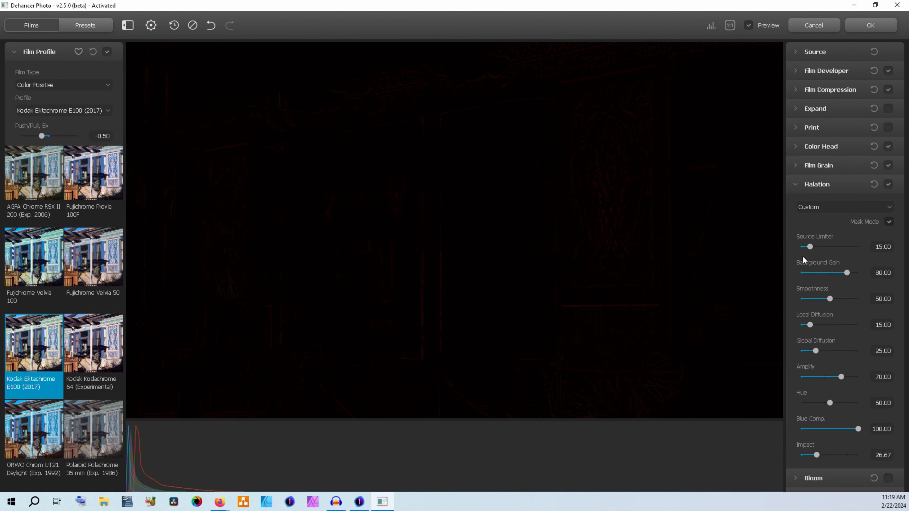
click(831, 246)
drag(811, 351, 808, 351)
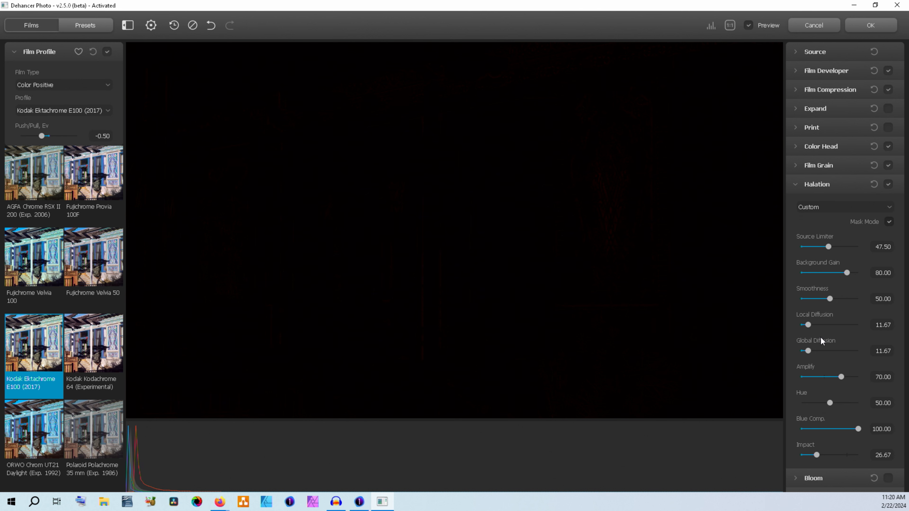
drag(829, 405, 798, 376)
click(885, 223)
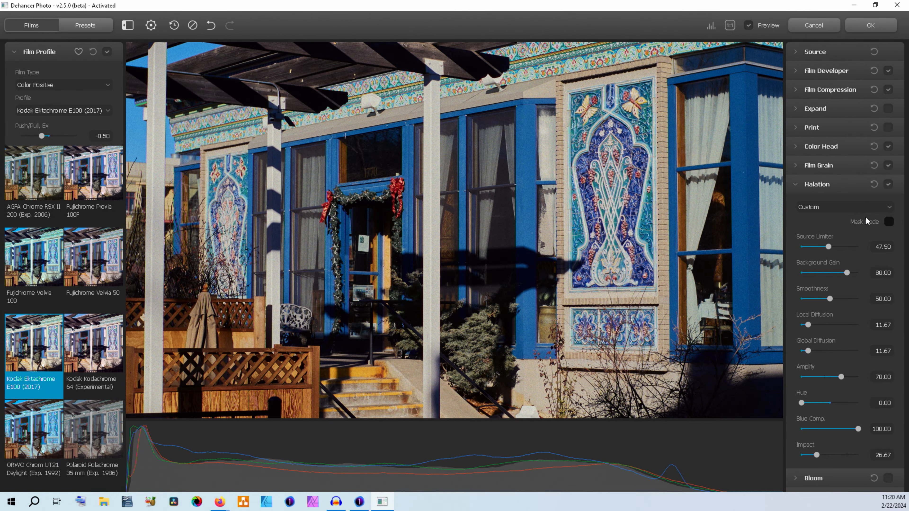
click(889, 184)
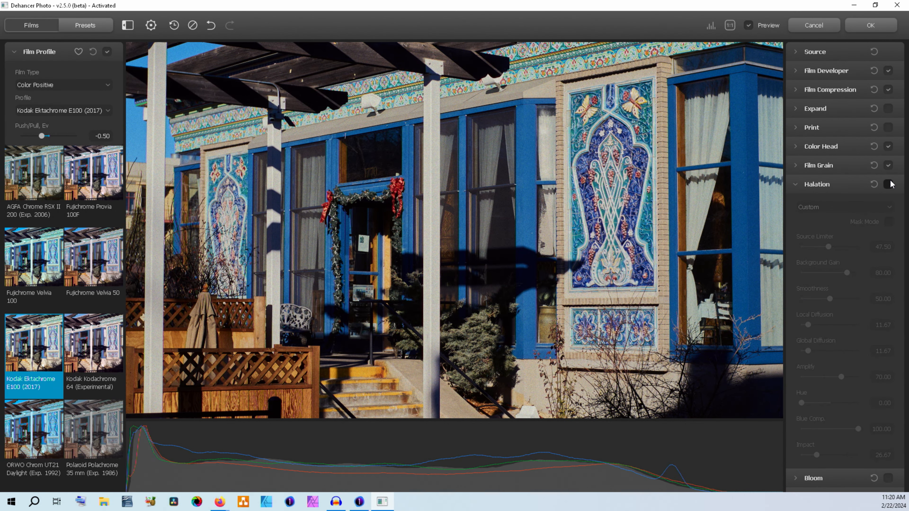
click(890, 184)
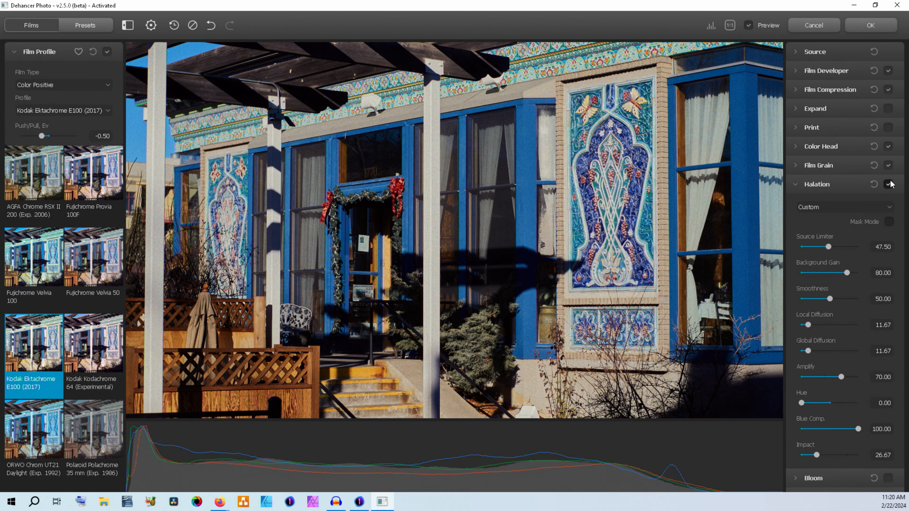
Raise Halation's Impact to 42.50 and, using the mask view, its Local Diffusion to 15.00, and compare the photo with and without Halation.
click(890, 184)
click(825, 455)
click(889, 222)
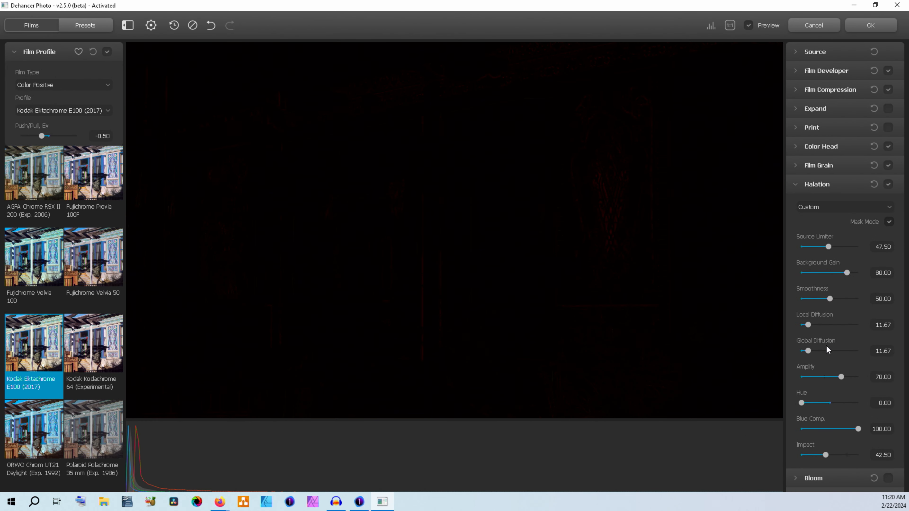
click(812, 325)
click(890, 221)
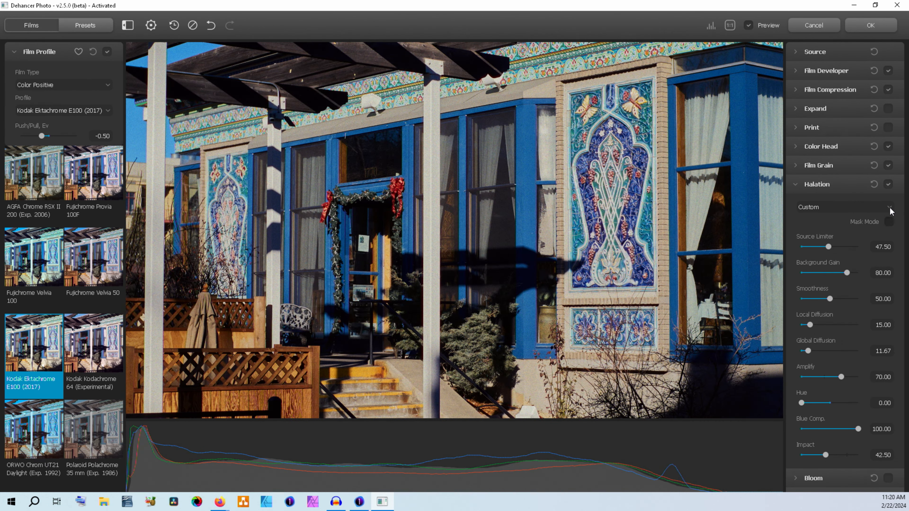
click(889, 185)
click(889, 184)
click(794, 186)
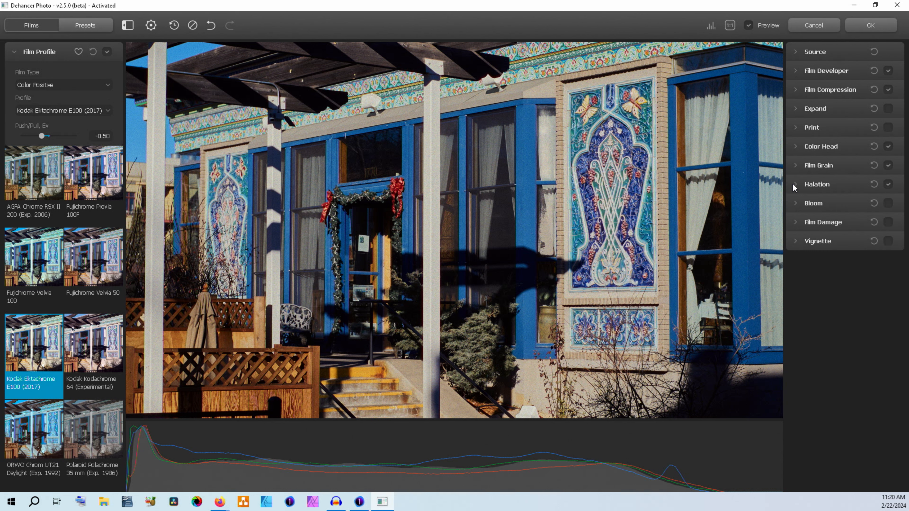
Enable Bloom with the Custom preset, inspect its mask view, and set Impact to 19.17.
click(793, 204)
click(885, 205)
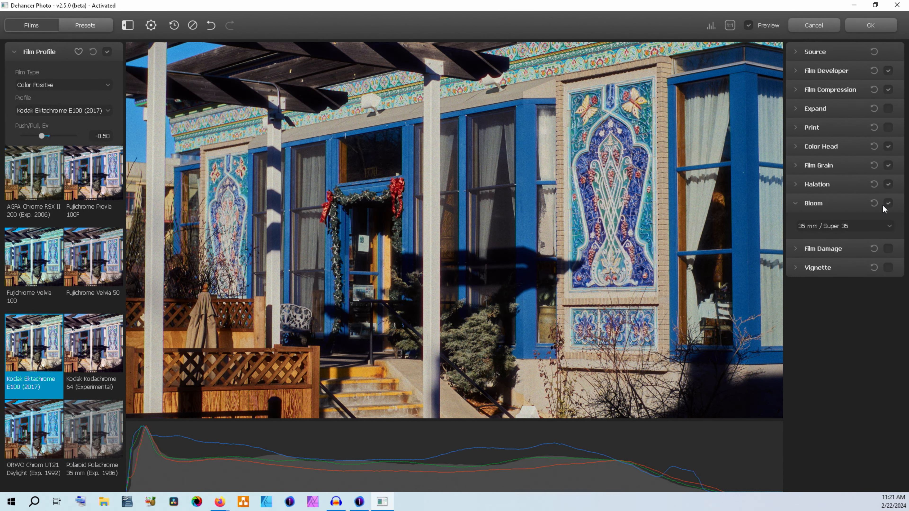
click(844, 225)
click(845, 226)
click(844, 226)
click(842, 235)
click(891, 242)
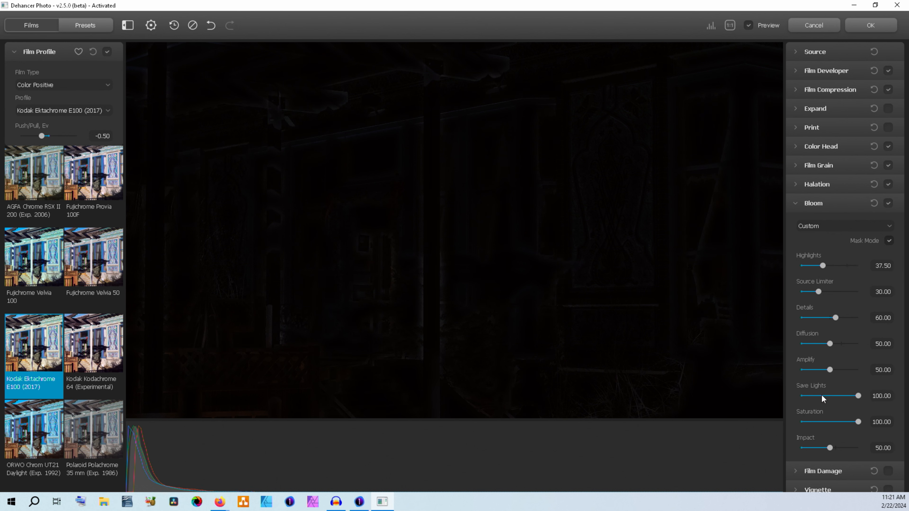
click(889, 240)
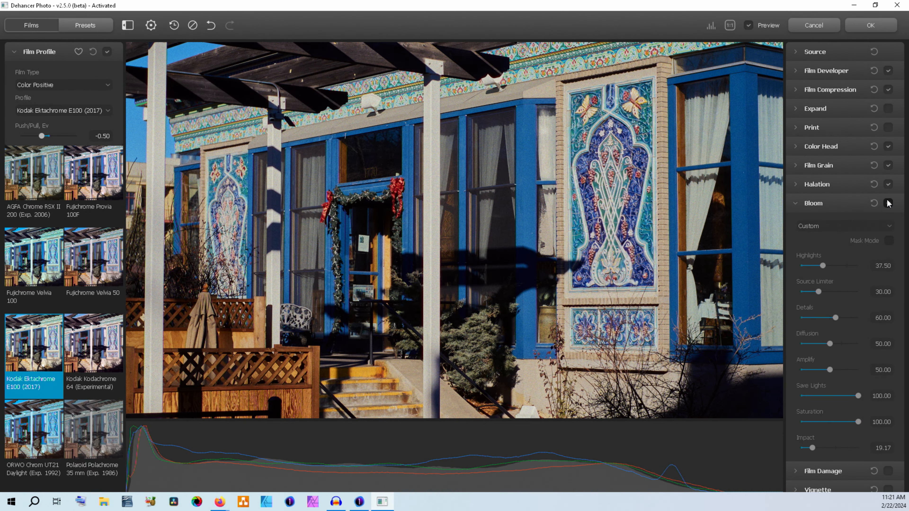
Compare the photo with Bloom off and on, leaving Bloom enabled and its settings collapsed.
click(889, 203)
click(889, 203)
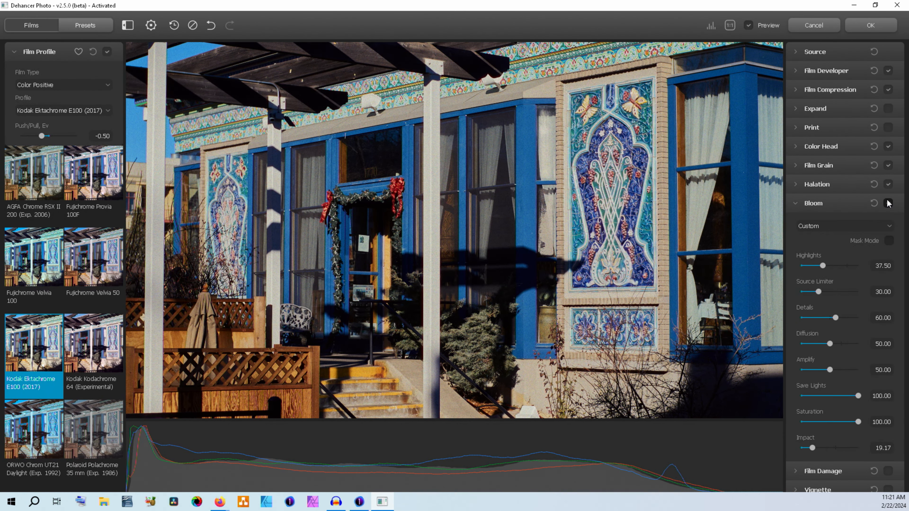
click(889, 203)
click(889, 203)
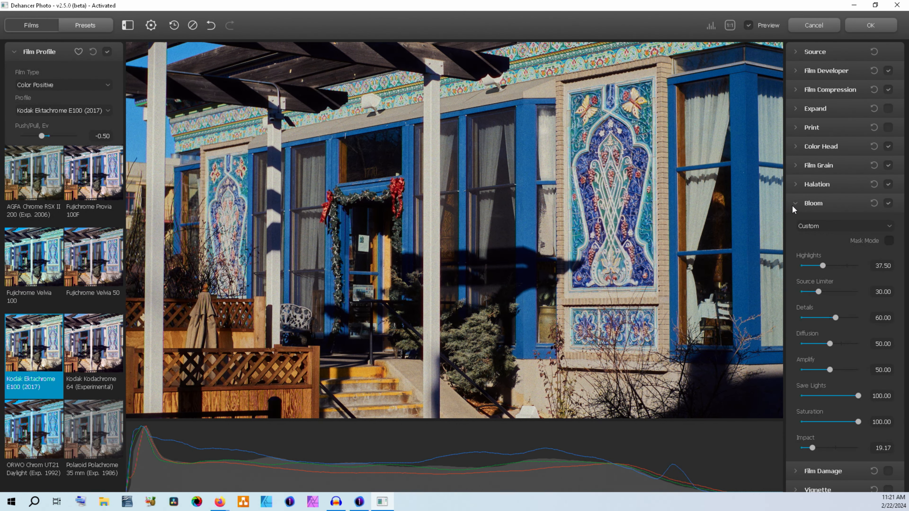
click(794, 203)
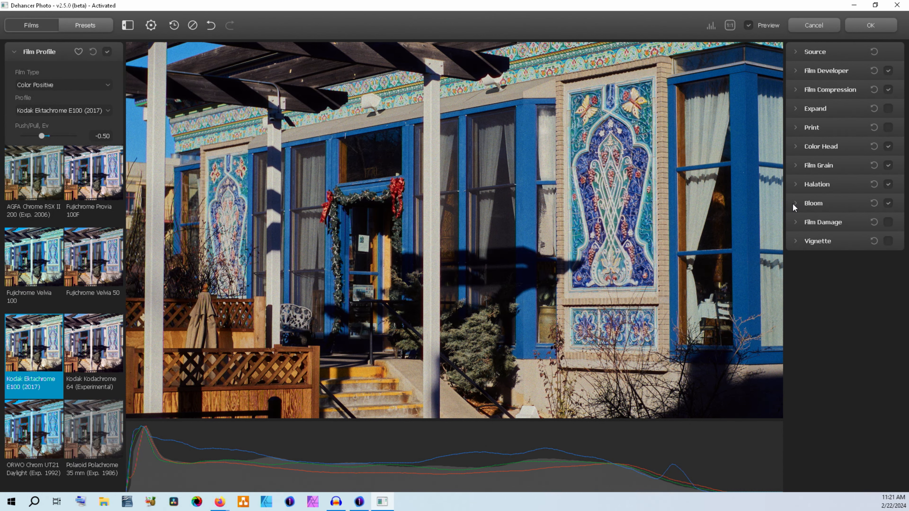
Inspect the photo at 1:1 and repeatedly compare the original with the processed preview.
click(731, 25)
click(751, 24)
click(749, 24)
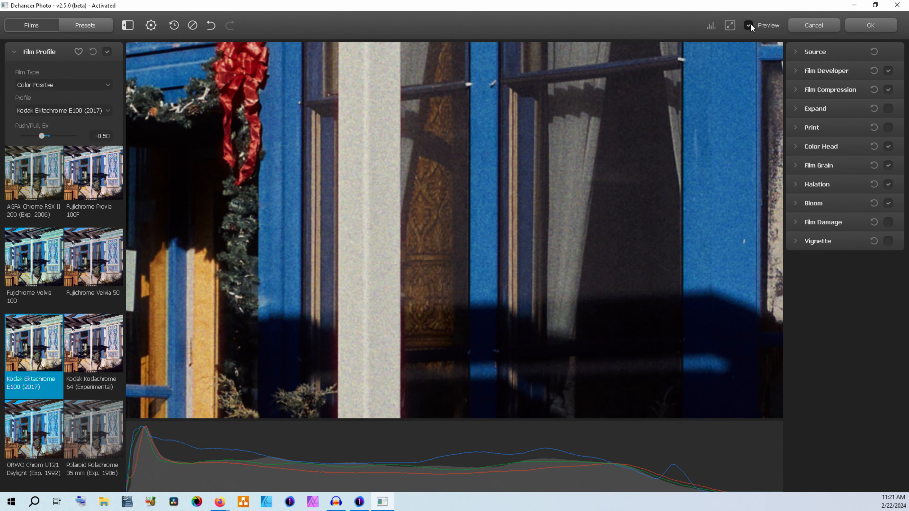
click(751, 24)
click(750, 24)
click(750, 24)
click(751, 24)
click(750, 24)
click(749, 23)
Switch Film Grain to the Custom preset and lower its Color setting.
click(795, 165)
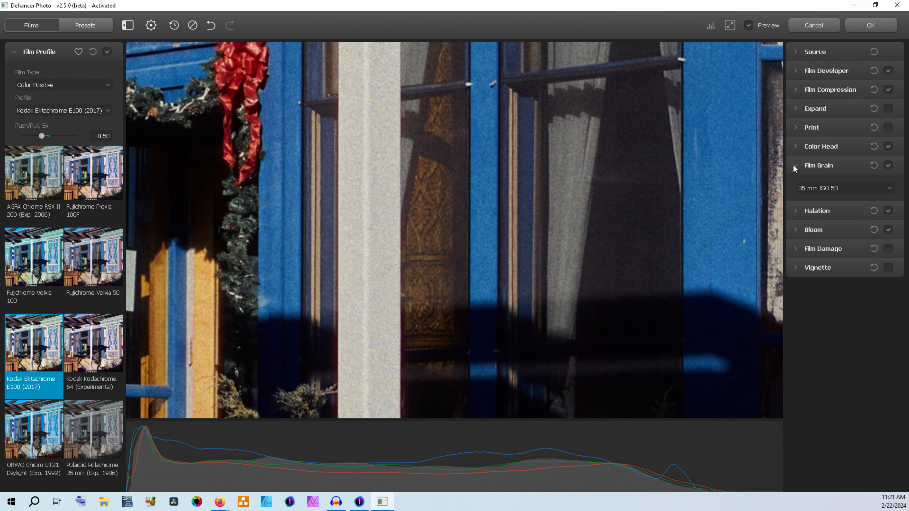
click(870, 188)
scroll(889, 222, up, 3)
click(843, 195)
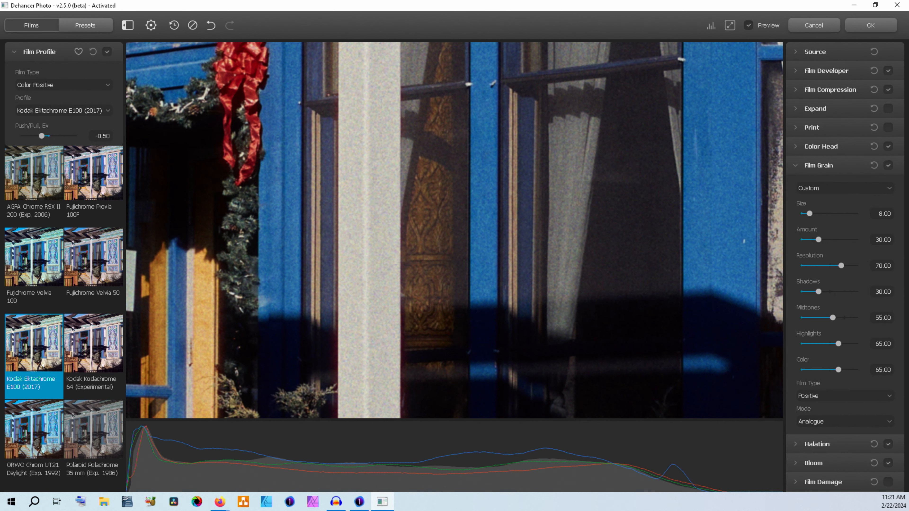
drag(838, 369, 820, 373)
click(796, 165)
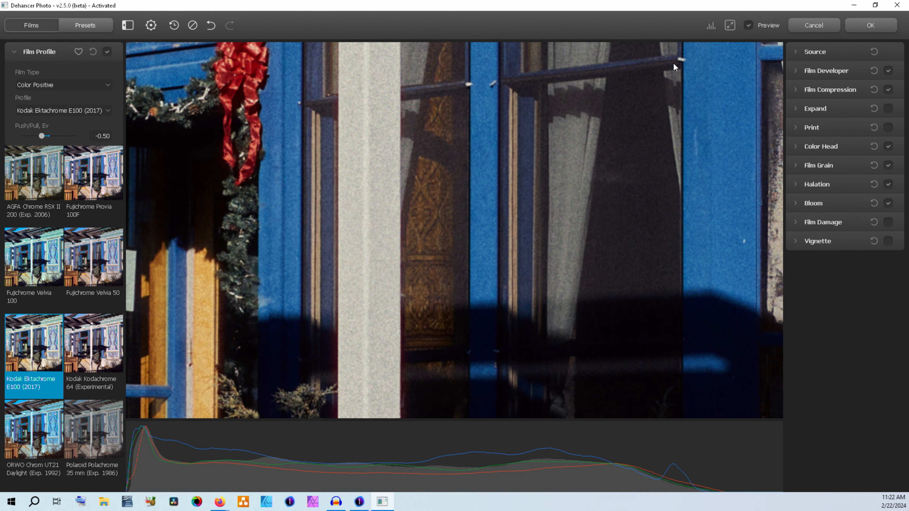
Return to the full-photo view and compare it with the processed preview off and on.
click(727, 27)
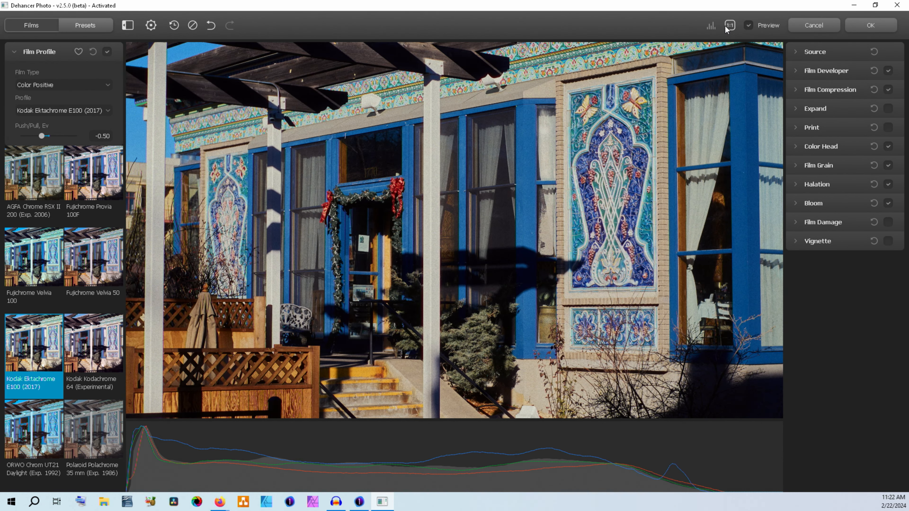
click(750, 25)
click(750, 25)
In the Source settings, set Exposure Compensation to 0.10 and adjust the Defringe amount.
click(795, 52)
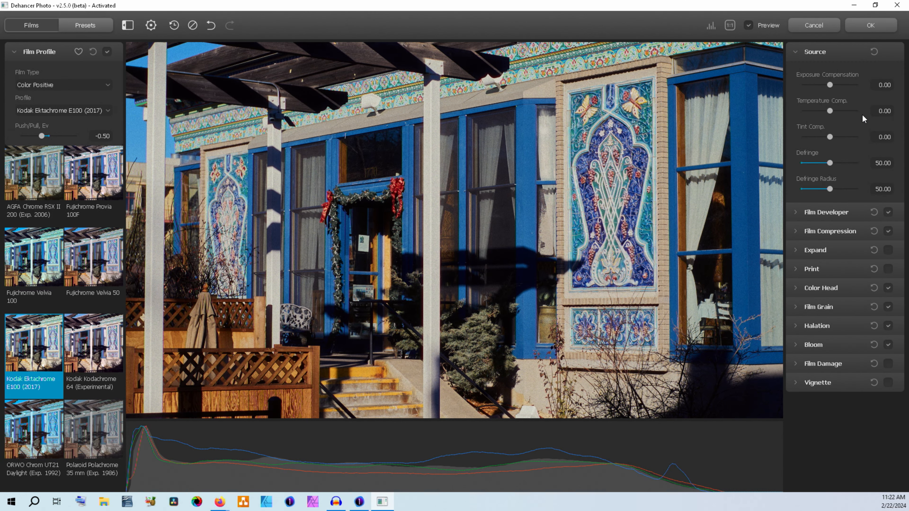
click(884, 85)
text(1)
key(BackSpace)
key(BackSpace)
key(BackSpace)
text(5)
key(BackSpace)
text(1)
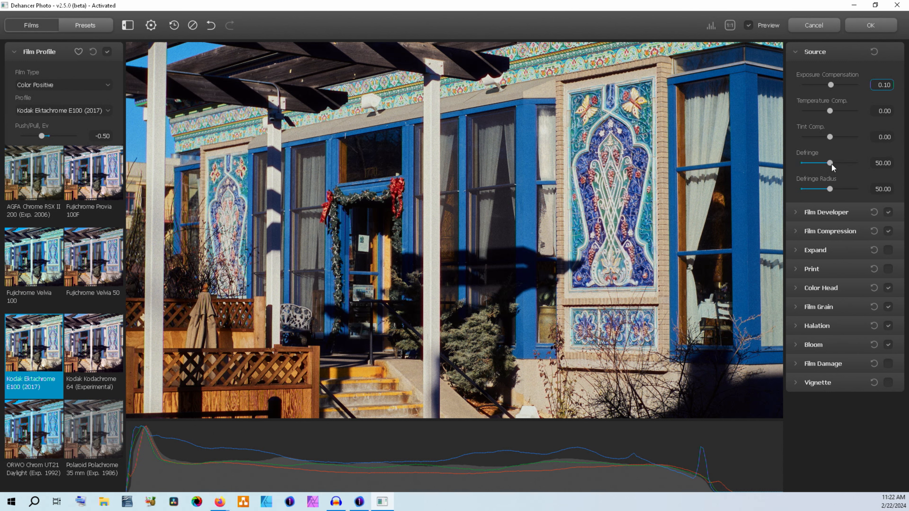
drag(824, 163, 835, 165)
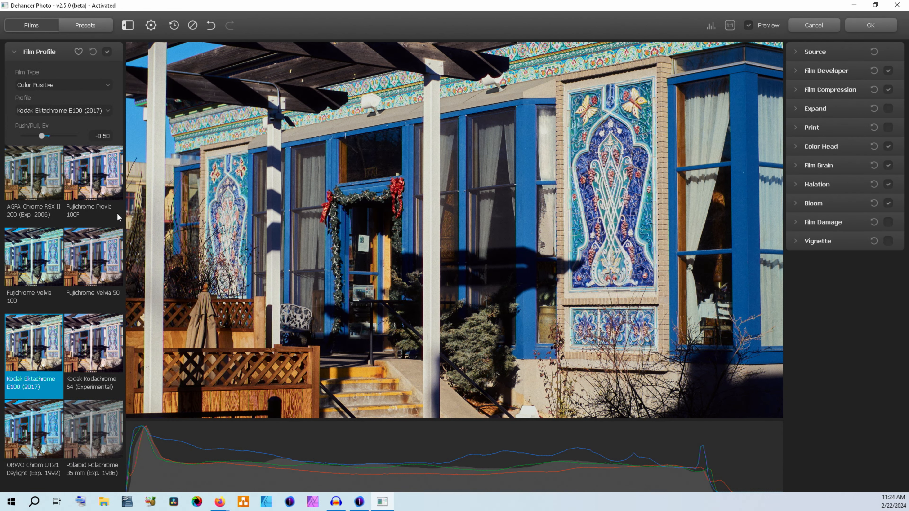
Toggle Film Grain and apply the film look, returning to Capture One with the processed photo.
click(888, 164)
click(872, 25)
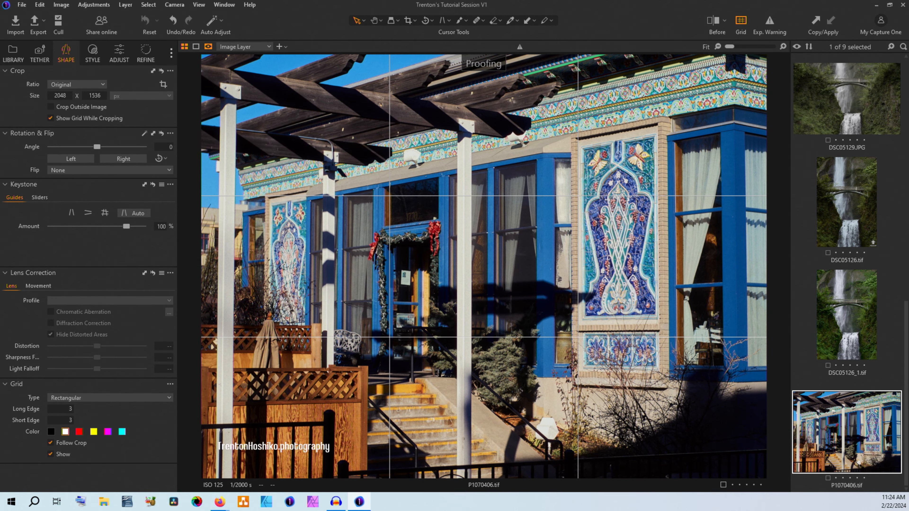
Compare the camera image P1070406.JPG with the processed P1070406.tif.
scroll(881, 124, up, 5)
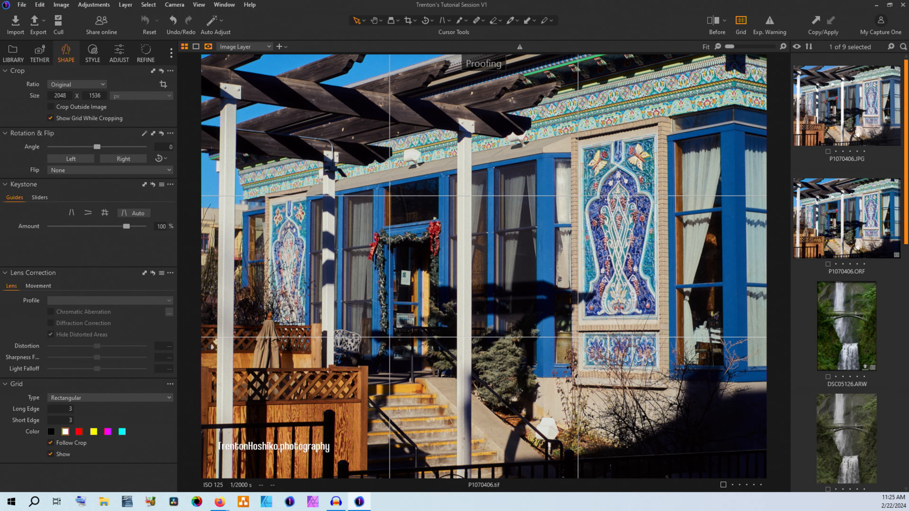
click(881, 124)
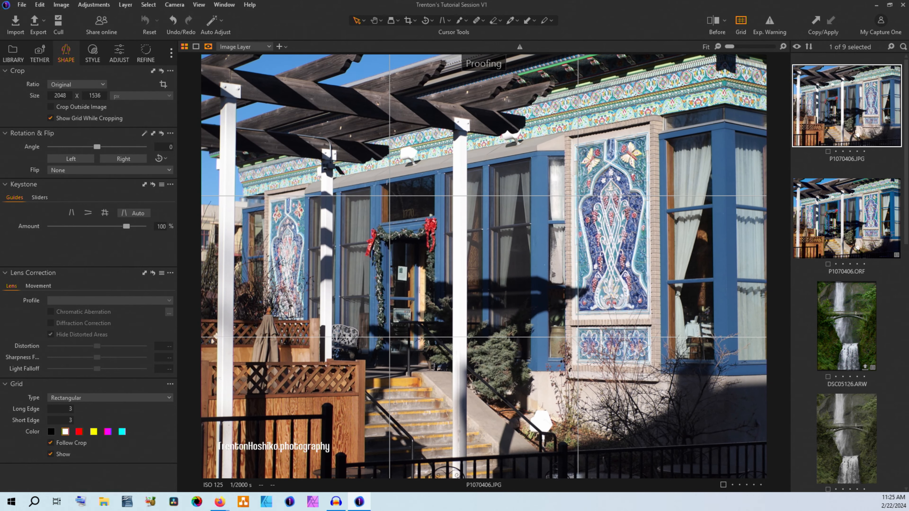
scroll(908, 190, down, 5)
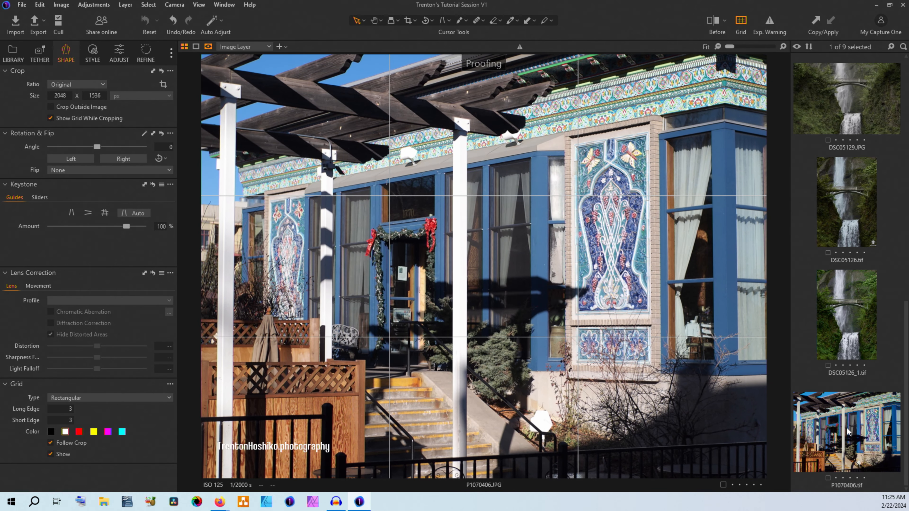
click(840, 401)
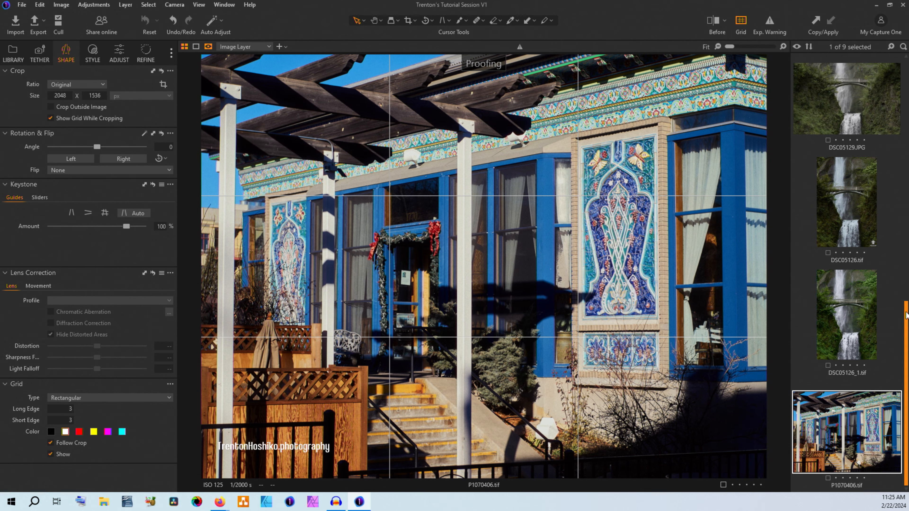
Compare the raw photo P1070406.ORF with the processed P1070406.tif.
scroll(907, 316, up, 5)
drag(906, 179, 907, 151)
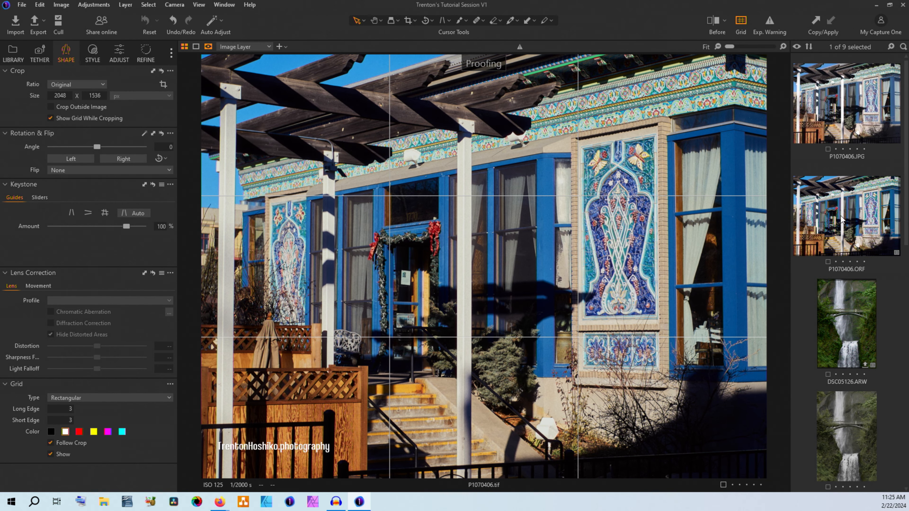
click(841, 219)
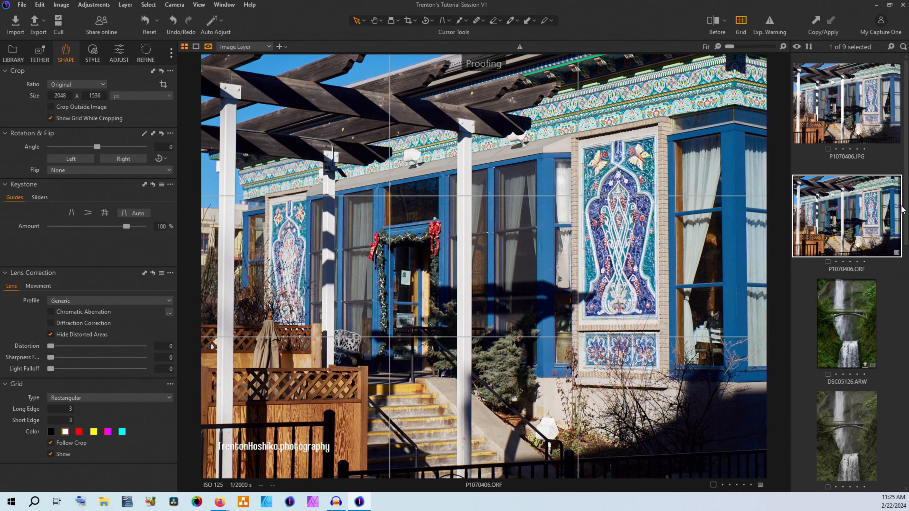
drag(907, 210, 906, 455)
click(821, 451)
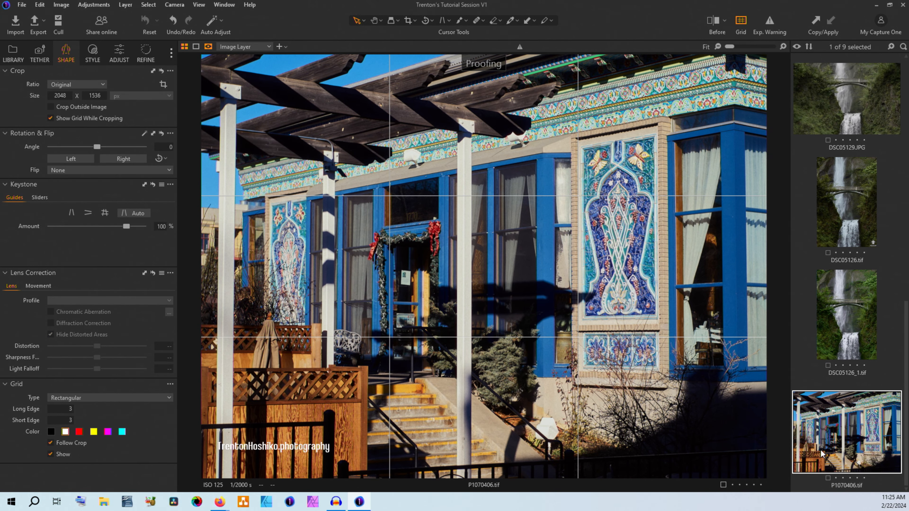